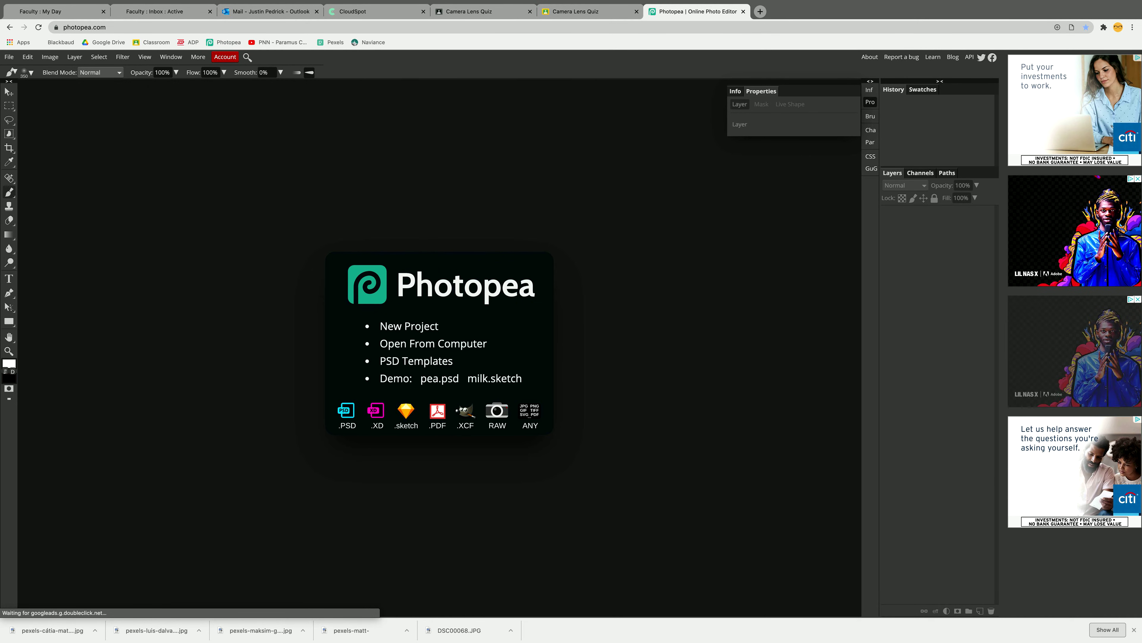
- Open the three Desktop stock photos: the graffiti alley, the woman in the floral dress and the woman in the yellow raincoat
{"action": "left_click", "coordinate": [9, 57]}
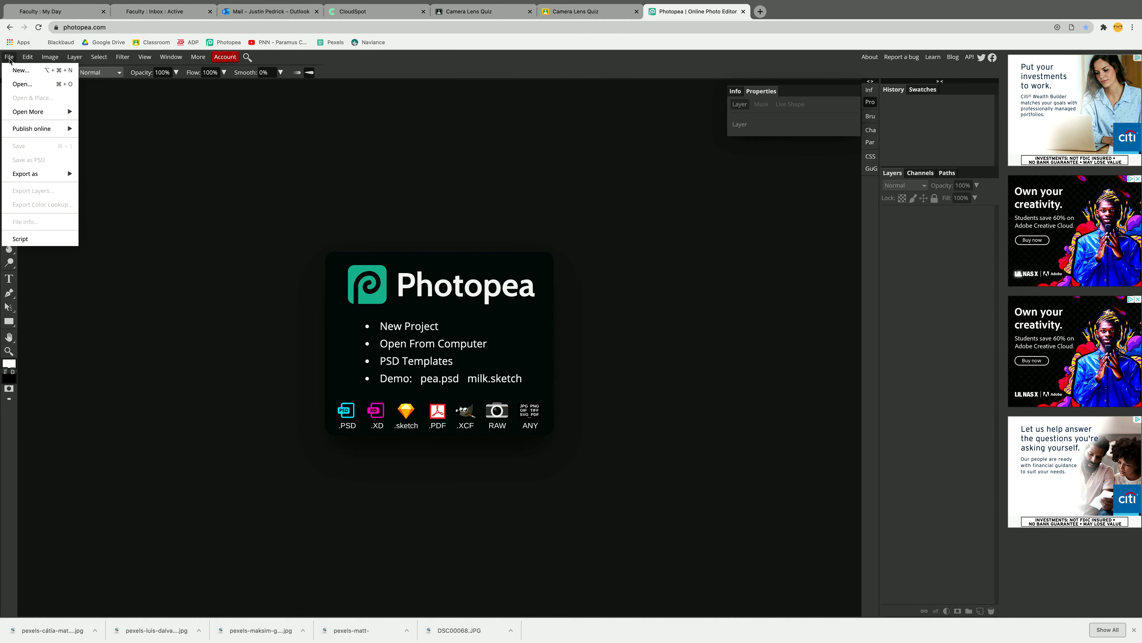
{"action": "left_click", "coordinate": [26, 84]}
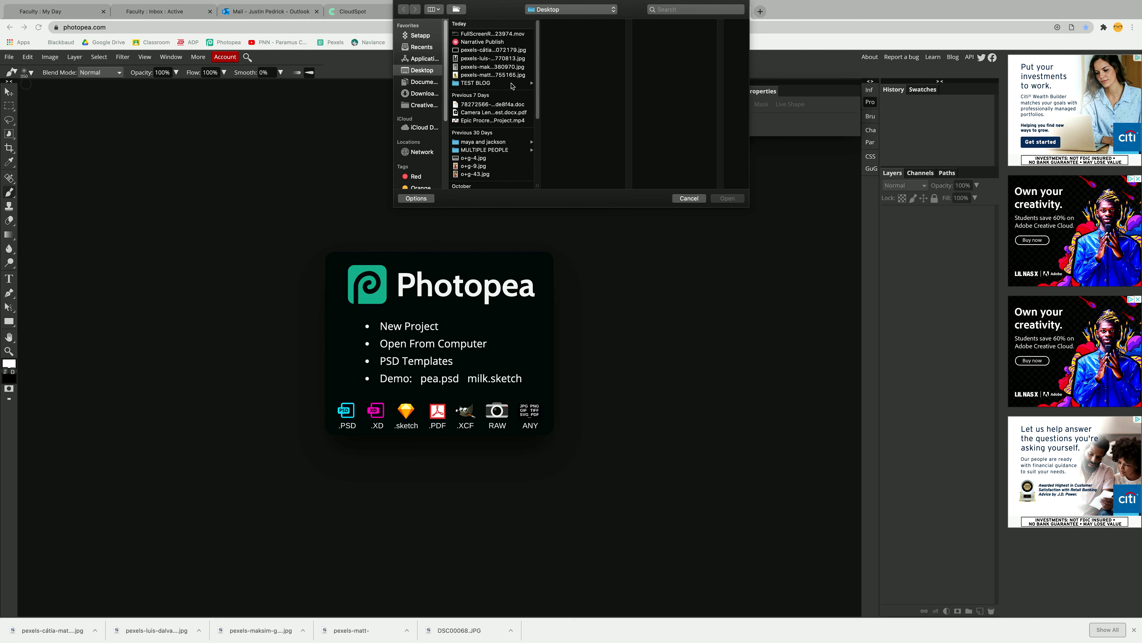
{"action": "left_click", "coordinate": [490, 59]}
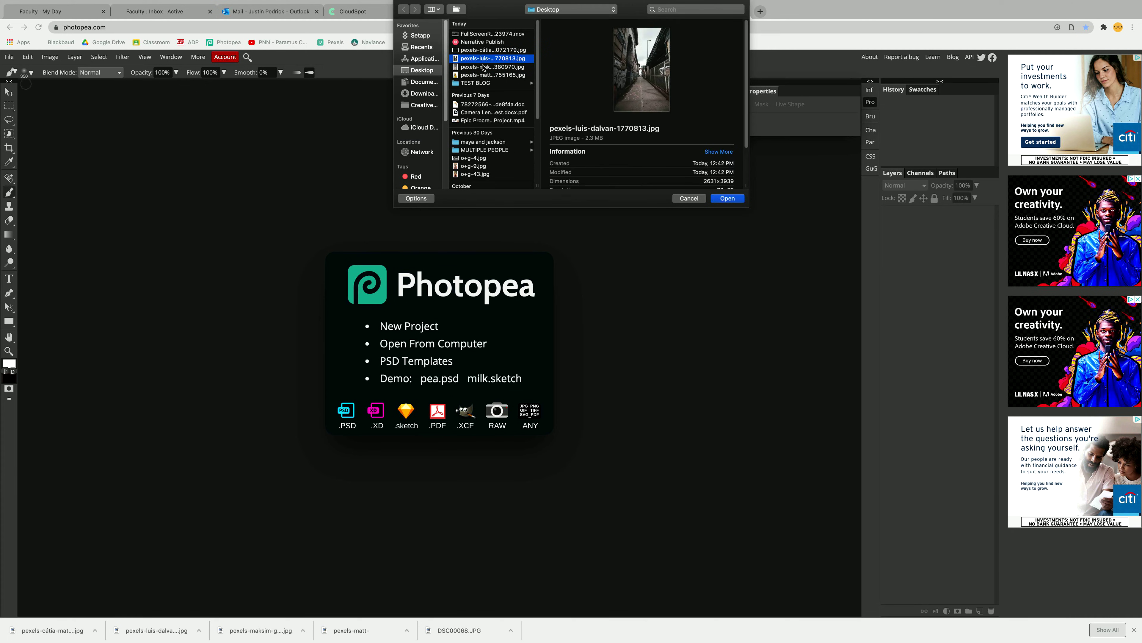
{"action": "key", "text": "Down"}
{"action": "key", "text": "Down"}
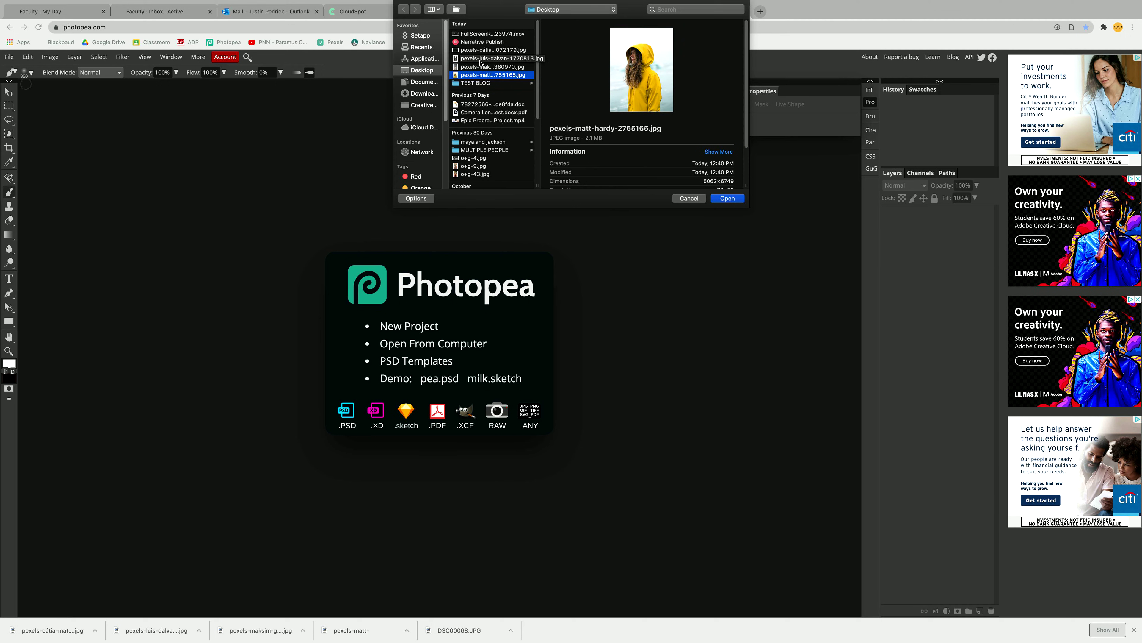
{"action": "left_click", "coordinate": [480, 61], "text": "shift"}
{"action": "left_click", "coordinate": [727, 198]}
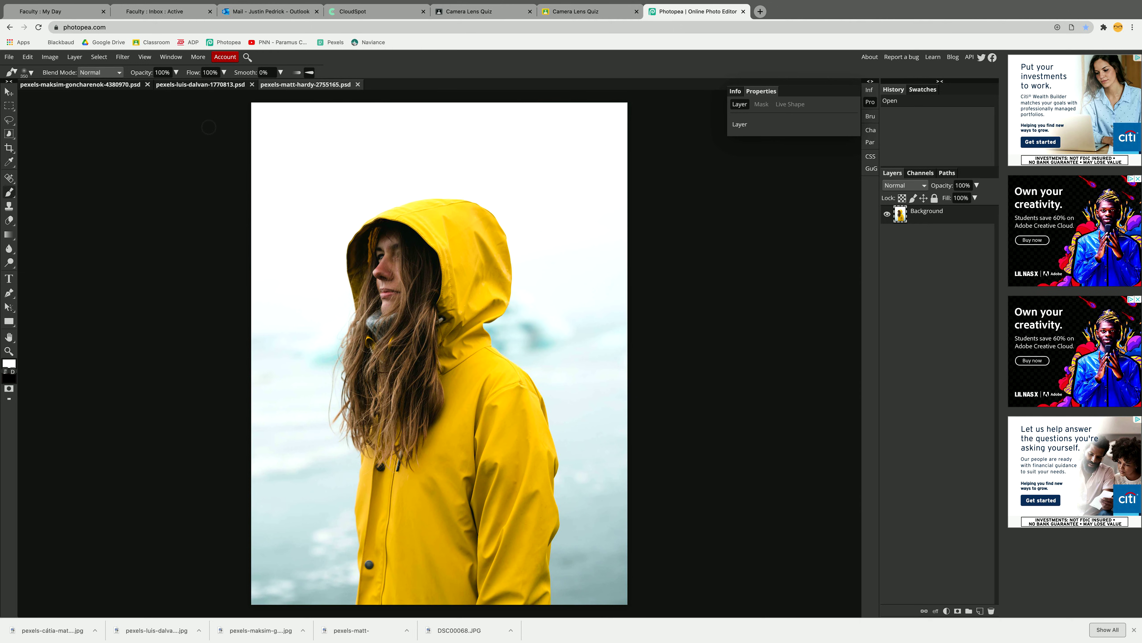
- Look through the open floral-dress, alley and yellow-raincoat photos to compare possible subjects and background
{"action": "left_click", "coordinate": [116, 89]}
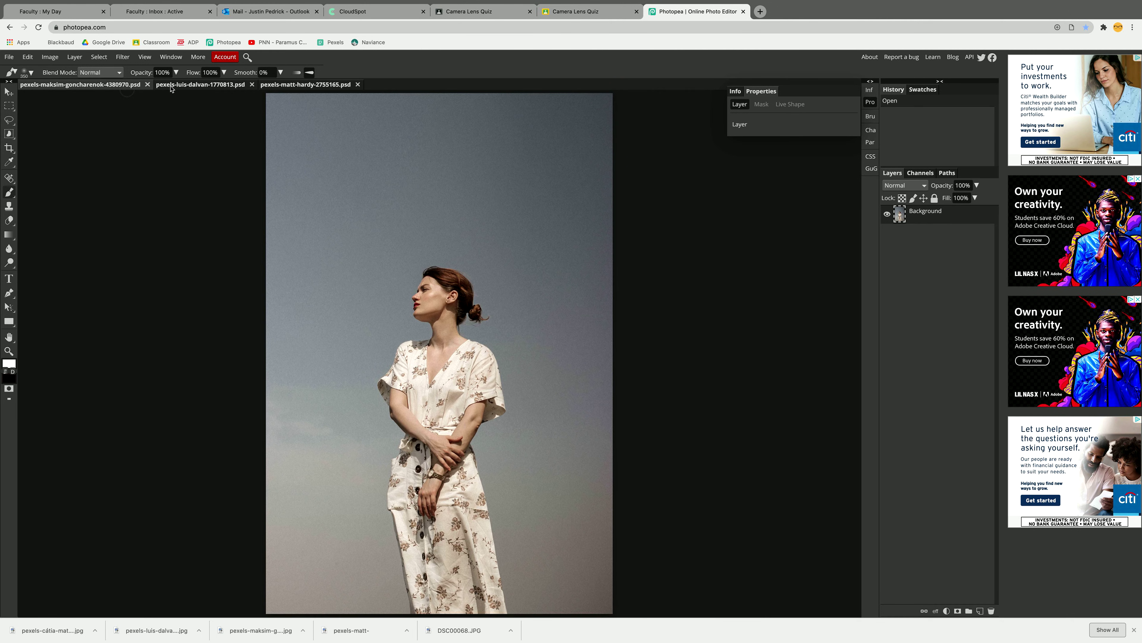
{"action": "left_click", "coordinate": [242, 87]}
{"action": "left_click", "coordinate": [279, 87]}
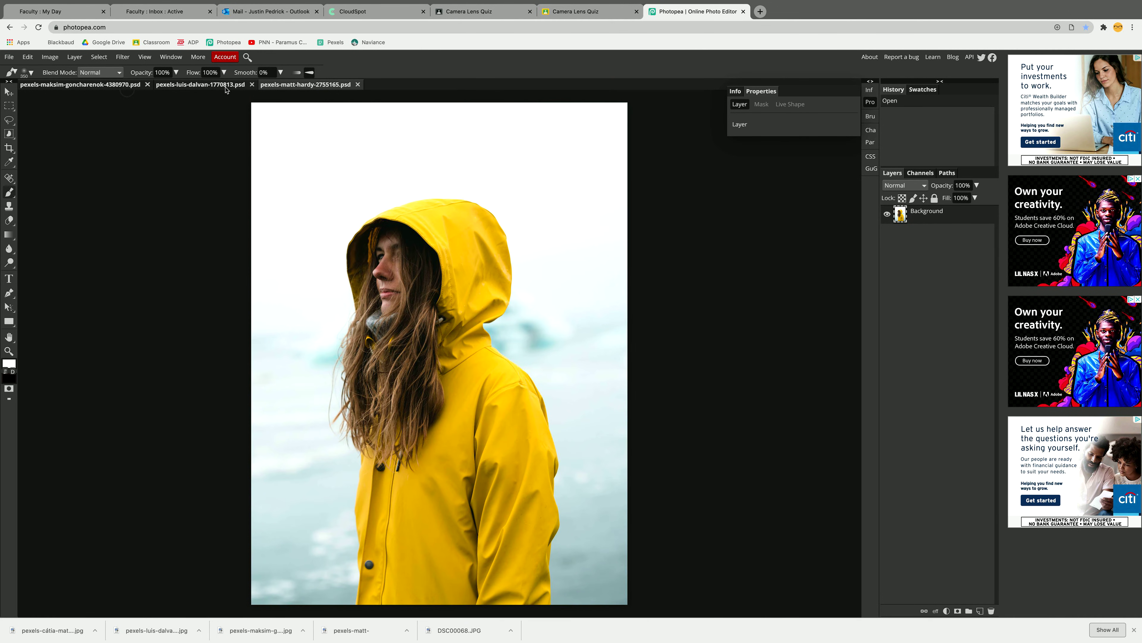
{"action": "left_click", "coordinate": [243, 88]}
{"action": "left_click", "coordinate": [282, 87]}
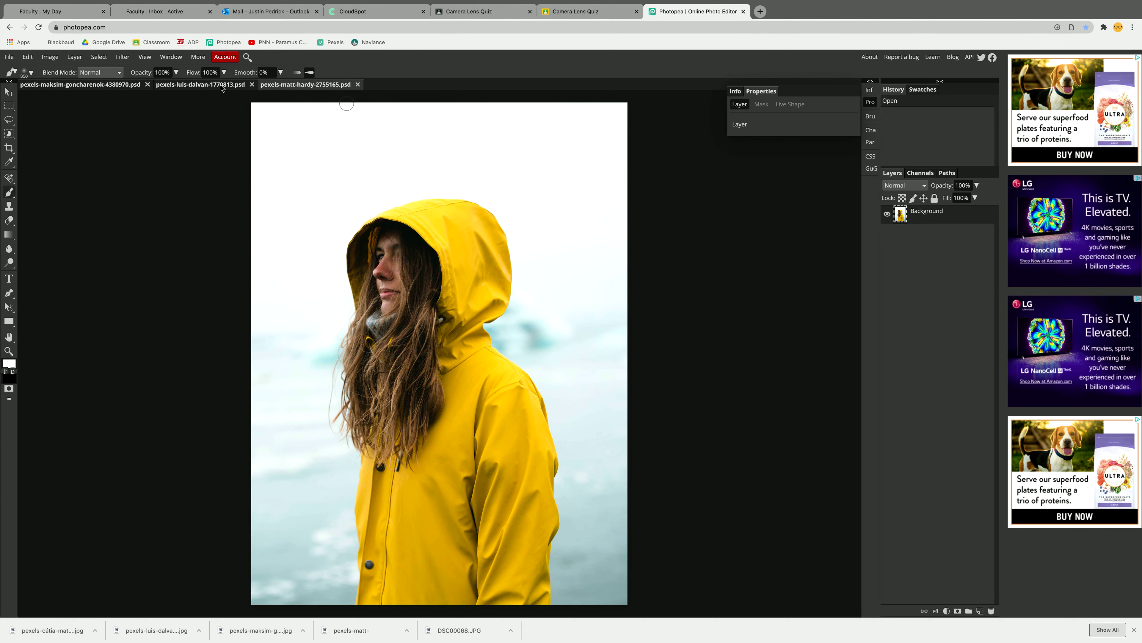
{"action": "left_click", "coordinate": [225, 84]}
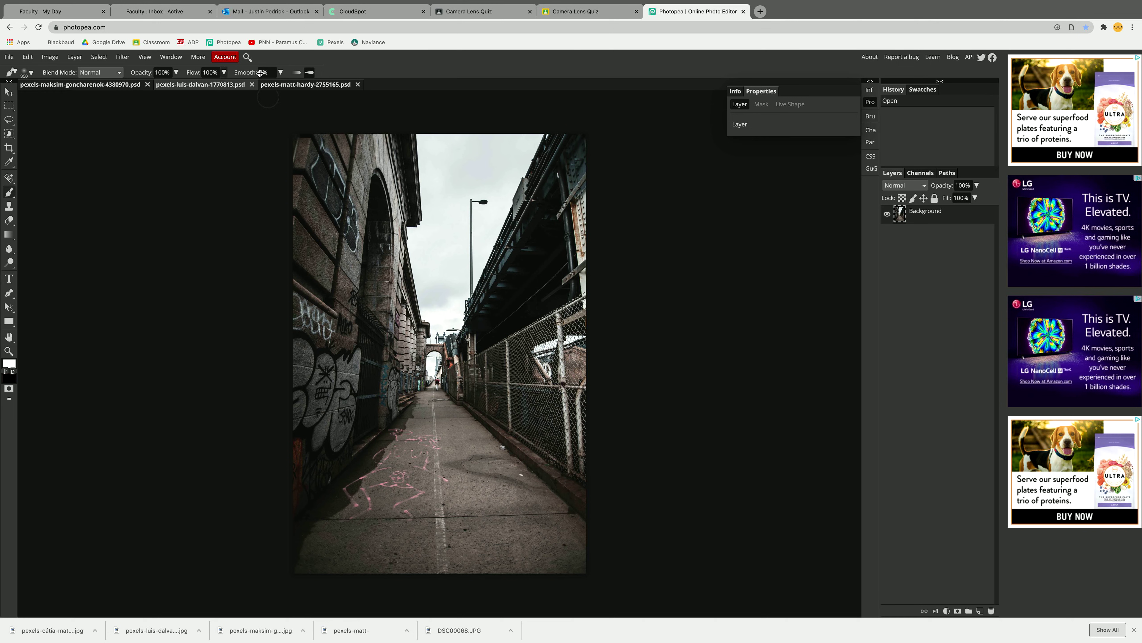
- Copy the yellow-raincoat photo into the alley document as a new layer and toggle its visibility to check the alley beneath
{"action": "left_click", "coordinate": [306, 85]}
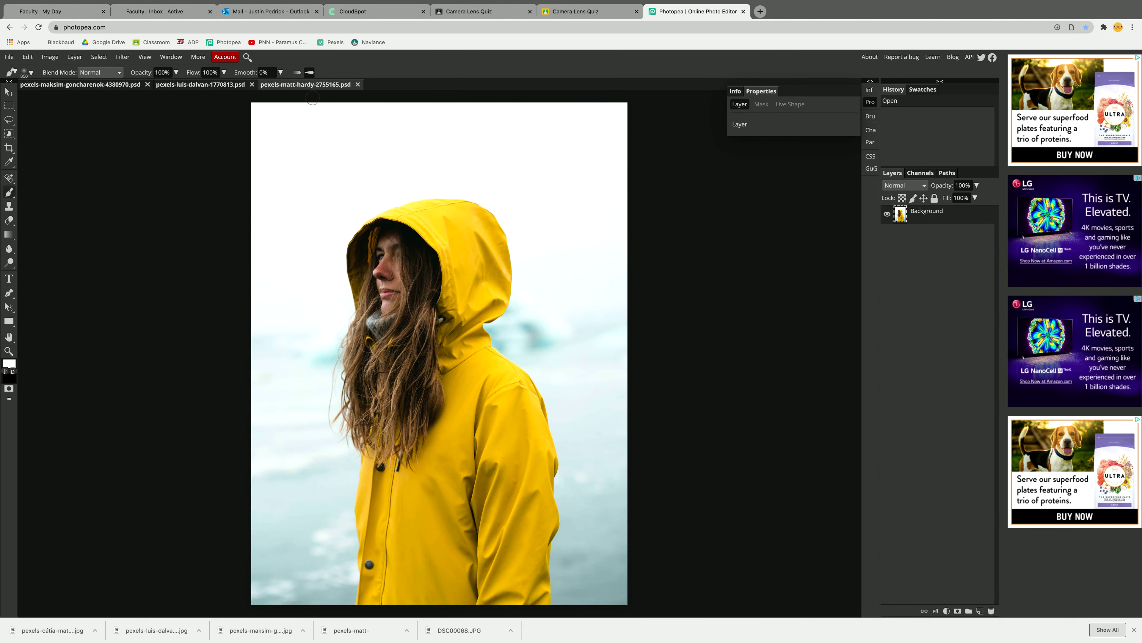
{"action": "left_click", "coordinate": [8, 92]}
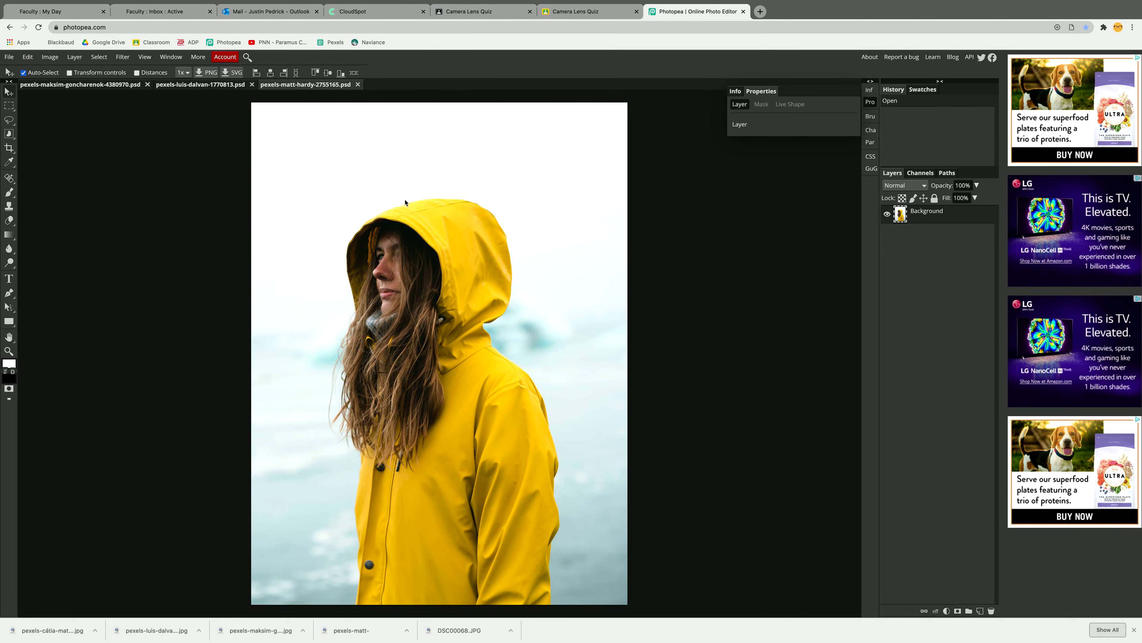
{"action": "left_click_drag", "start_coordinate": [405, 202], "coordinate": [445, 228]}
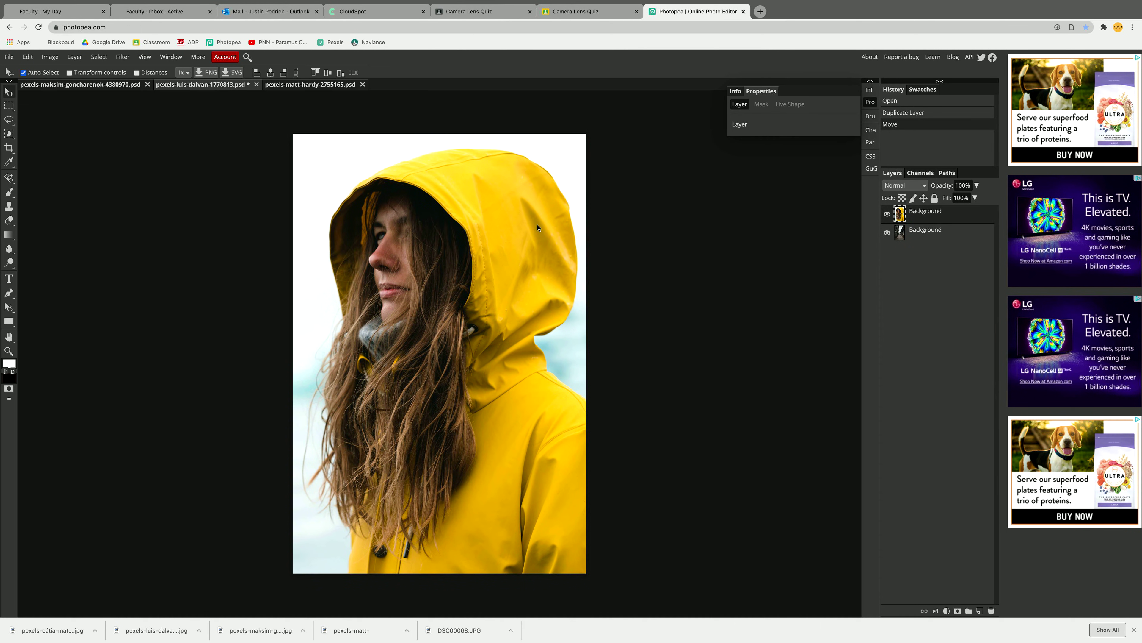
{"action": "left_click", "coordinate": [887, 214]}
{"action": "left_click", "coordinate": [887, 215]}
{"action": "left_click", "coordinate": [887, 214]}
{"action": "left_click", "coordinate": [886, 214]}
{"action": "left_click", "coordinate": [887, 215]}
{"action": "left_click", "coordinate": [886, 214]}
- Scale the raincoat layer proportionally to about 36% and place it at the bottom centre of the alley image
{"action": "left_click", "coordinate": [28, 57]}
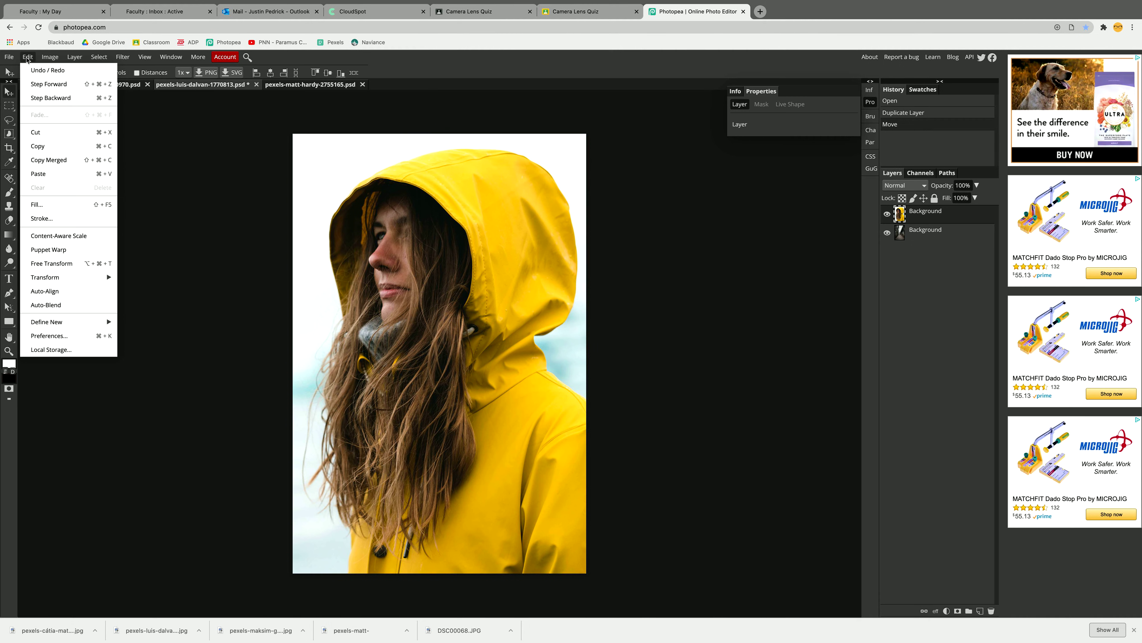
{"action": "mouse_move", "coordinate": [104, 277]}
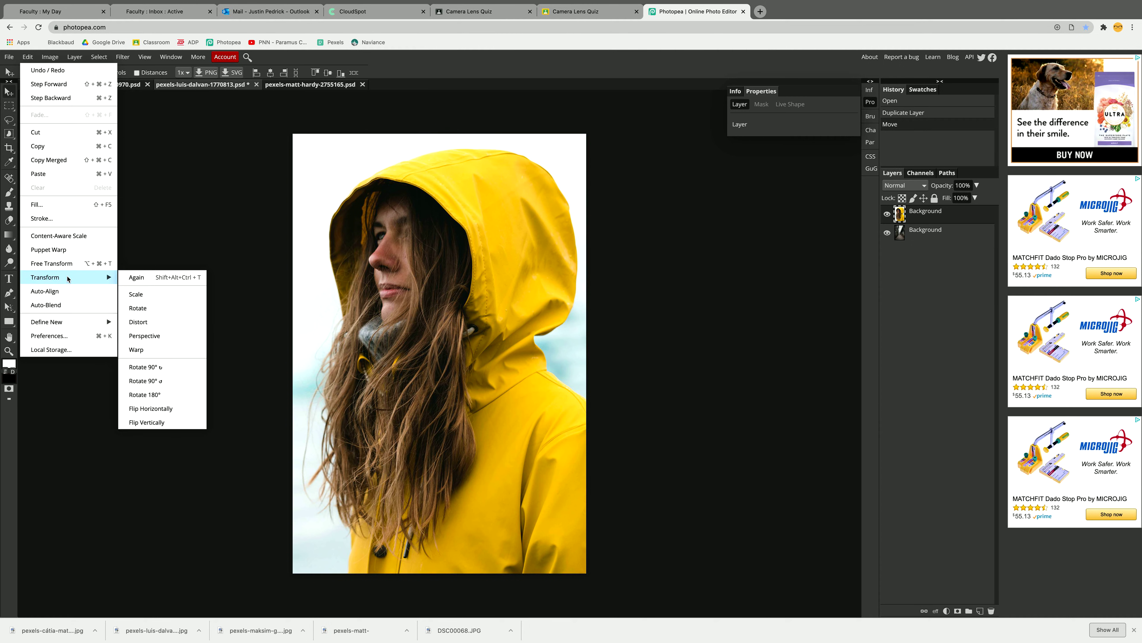
{"action": "left_click", "coordinate": [190, 295]}
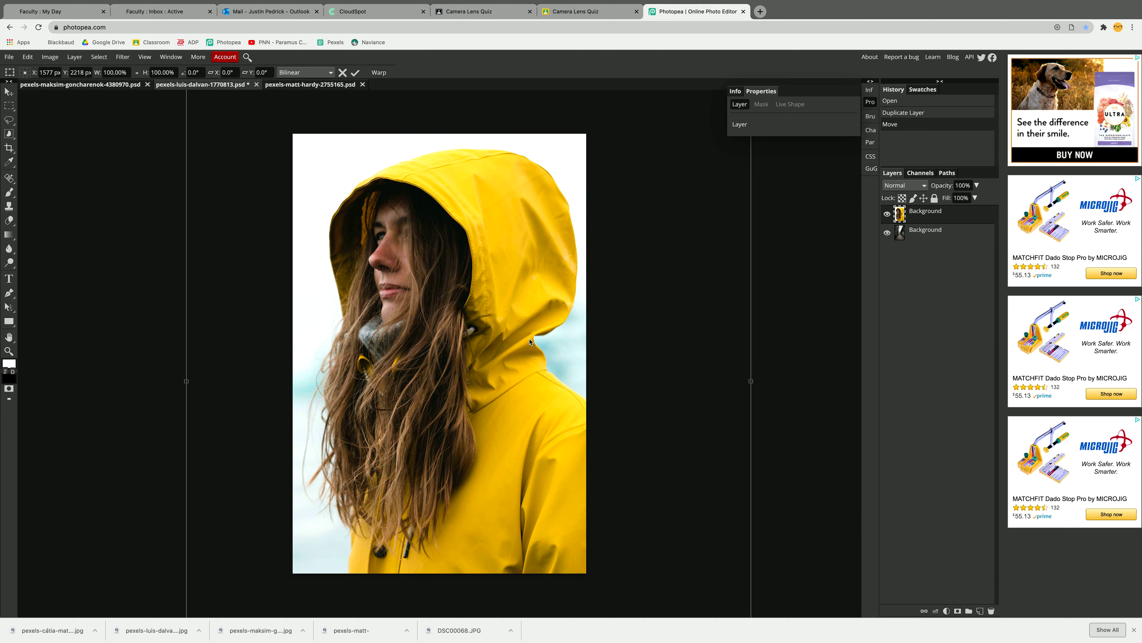
{"action": "key", "text": "ctrl+minus"}
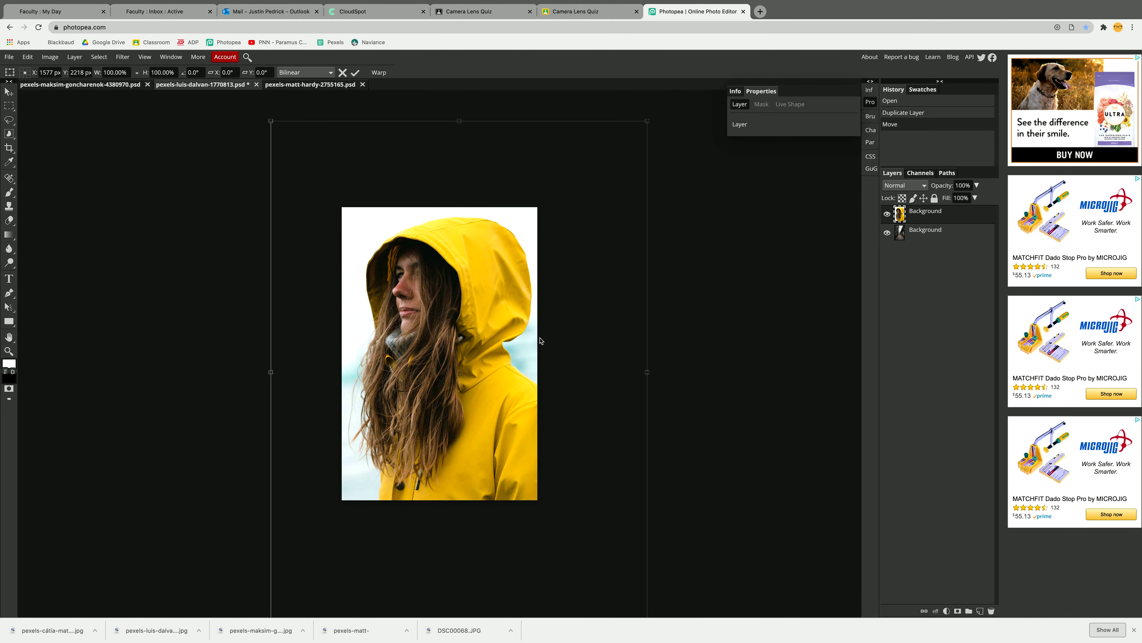
{"action": "key", "text": "ctrl+minus"}
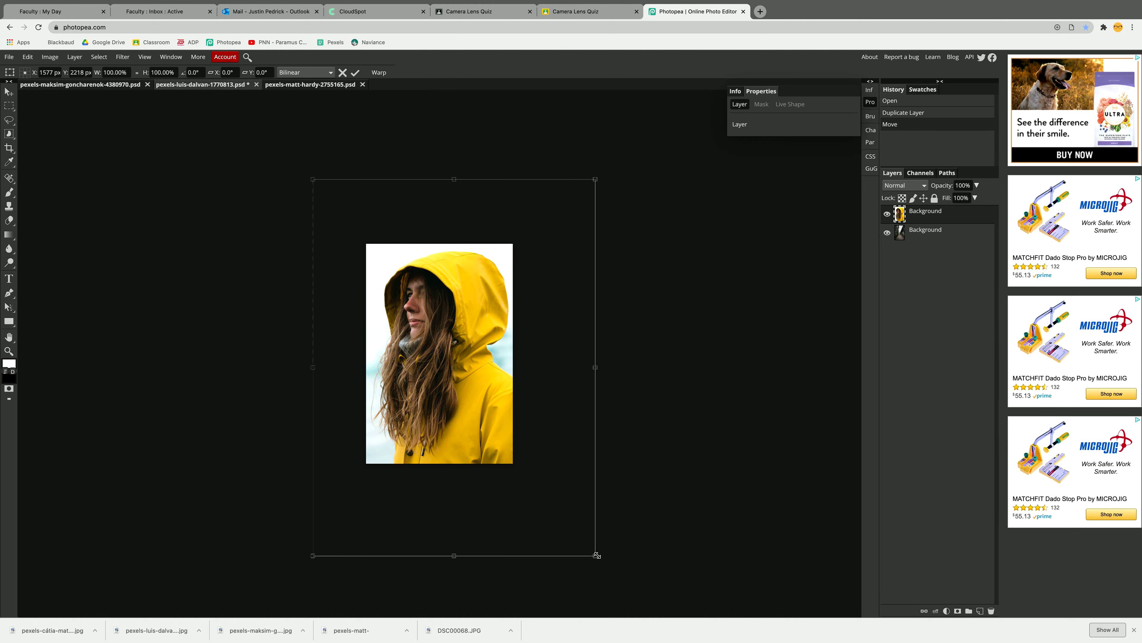
{"action": "left_click_drag", "start_coordinate": [596, 555], "coordinate": [413, 372]}
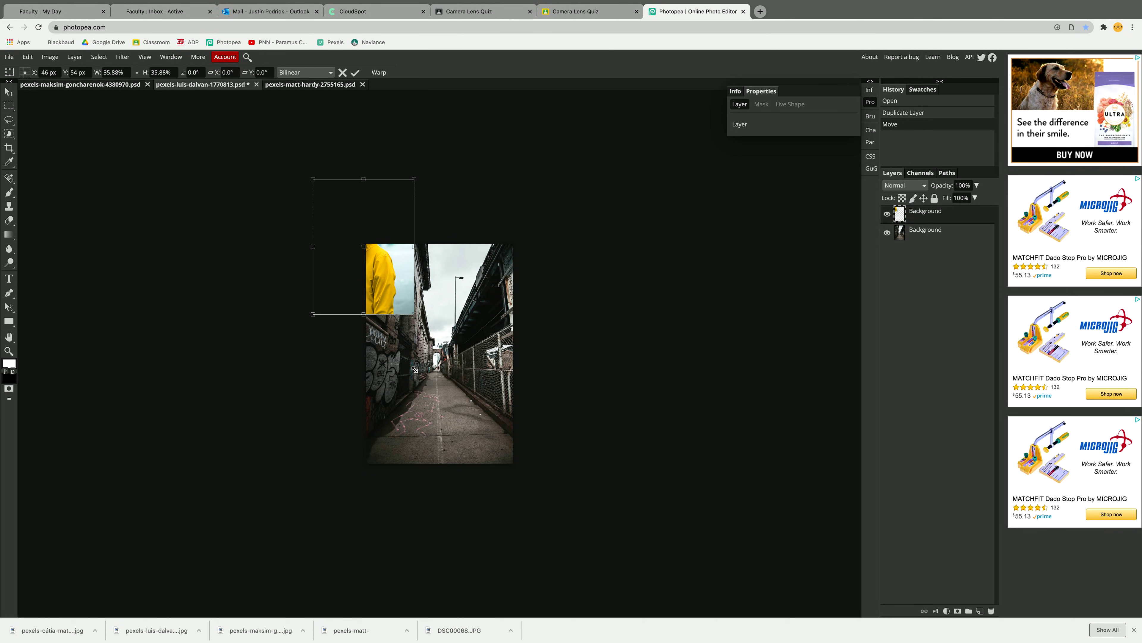
{"action": "left_click_drag", "start_coordinate": [401, 321], "coordinate": [473, 439]}
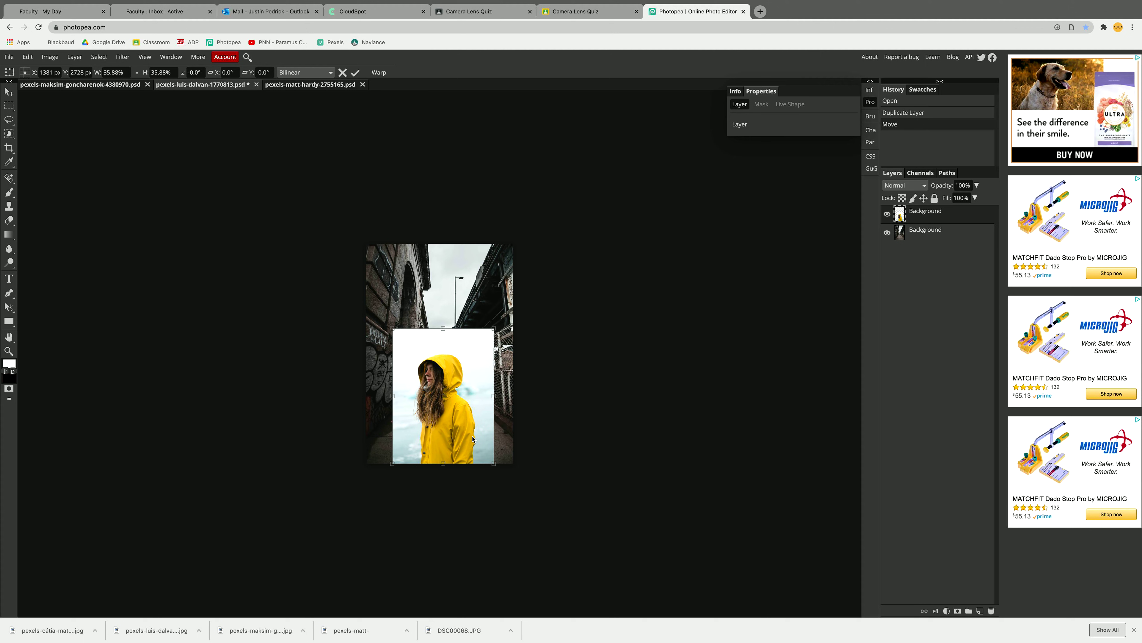
{"action": "key", "text": "Return"}
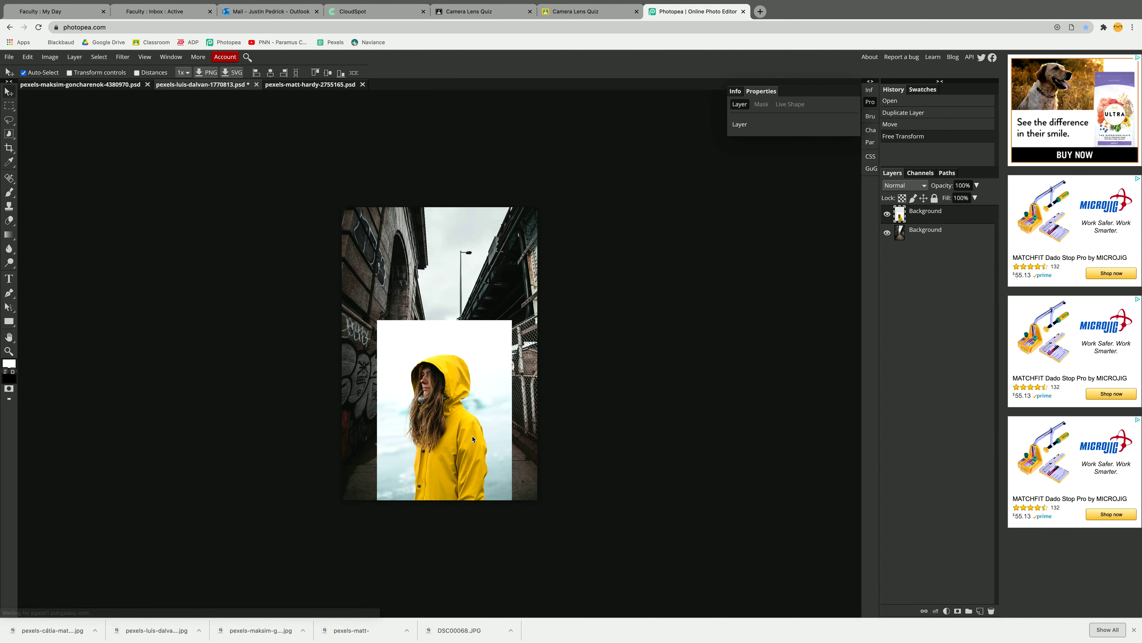
- Select the woman in the yellow raincoat with Object Selection, framing her from above the hood to below the image edge
{"action": "key", "text": "ctrl+plus"}
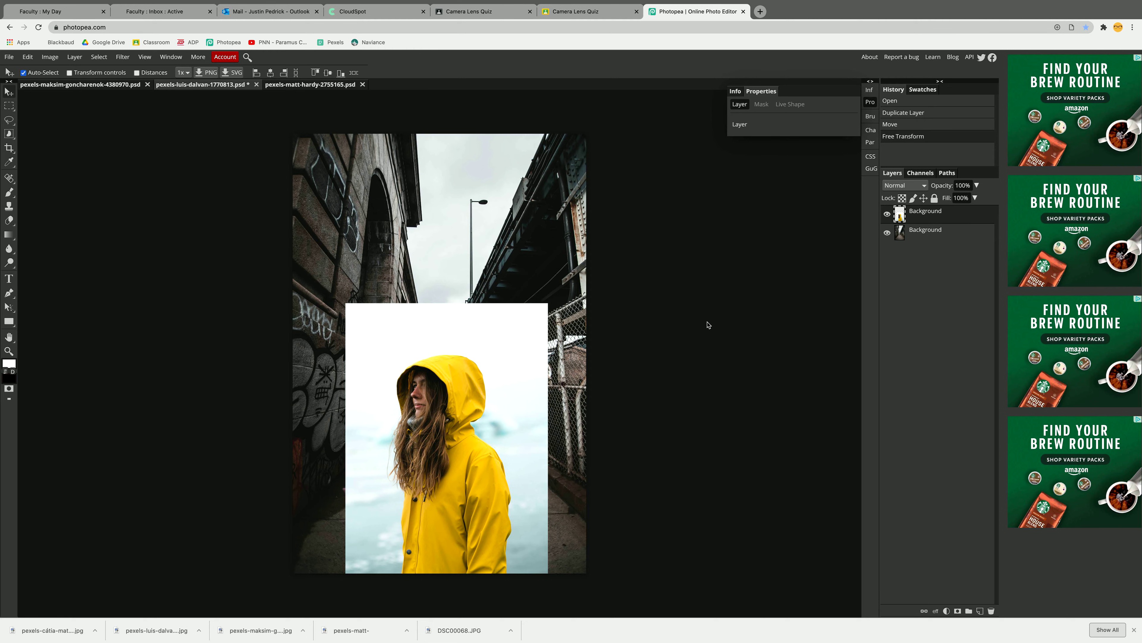
{"action": "left_click", "coordinate": [13, 136]}
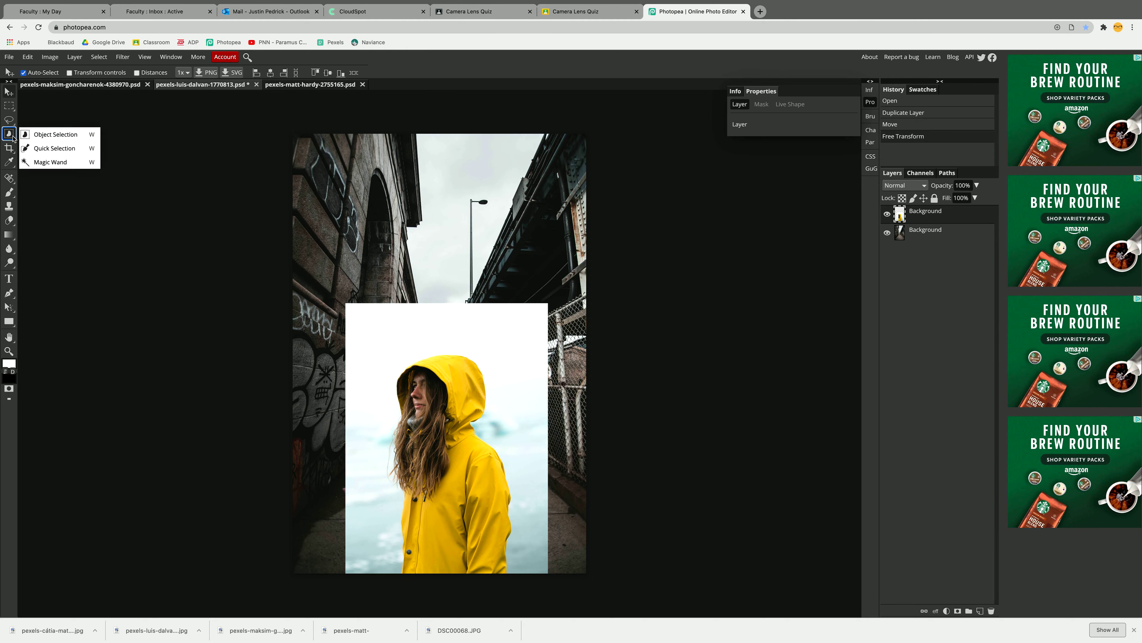
{"action": "left_click", "coordinate": [66, 135]}
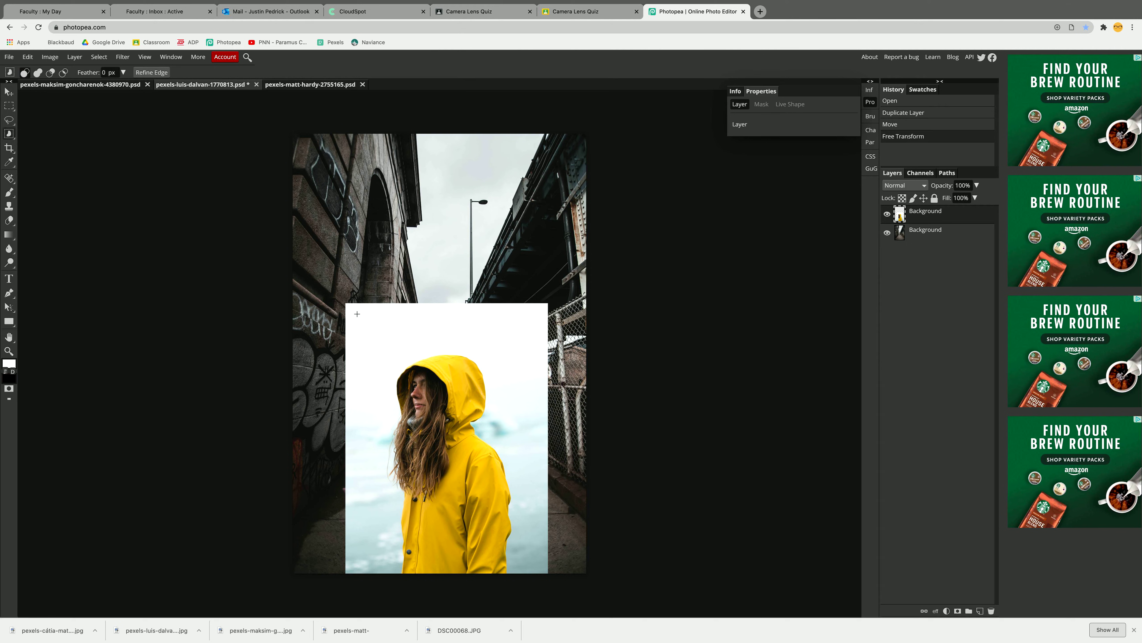
{"action": "left_click_drag", "start_coordinate": [366, 314], "coordinate": [525, 611]}
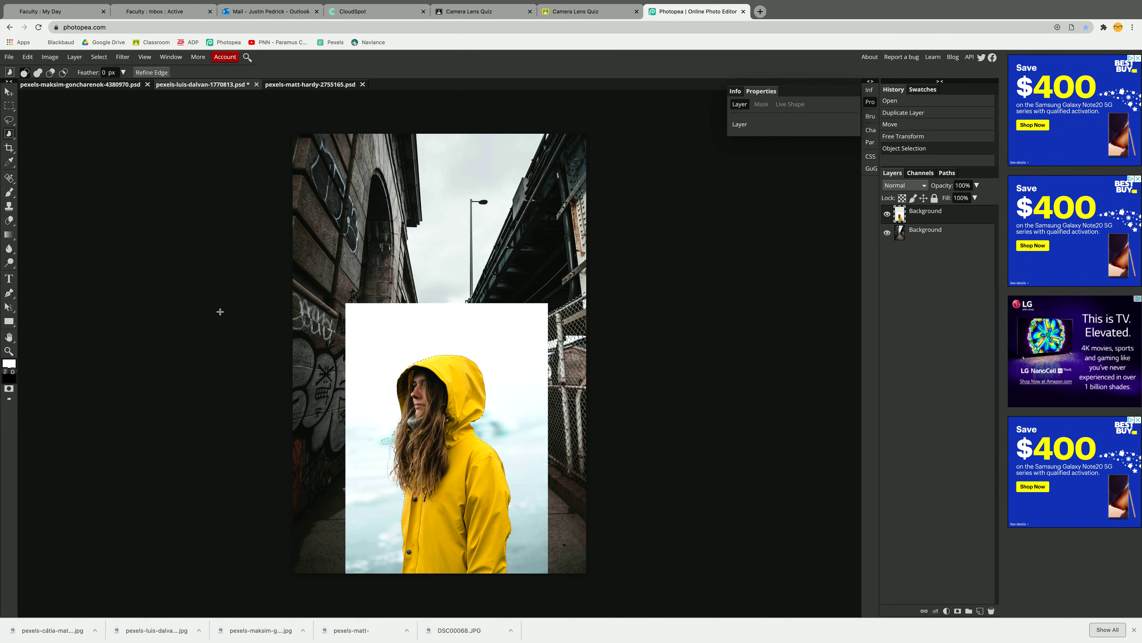
- Subtract the stray background patch beside the woman's hair from the selection with Lasso Select
{"action": "key", "text": "super+plus"}
{"action": "key", "text": "super+plus"}
{"action": "key", "text": "super+plus"}
{"action": "key", "text": "super+plus"}
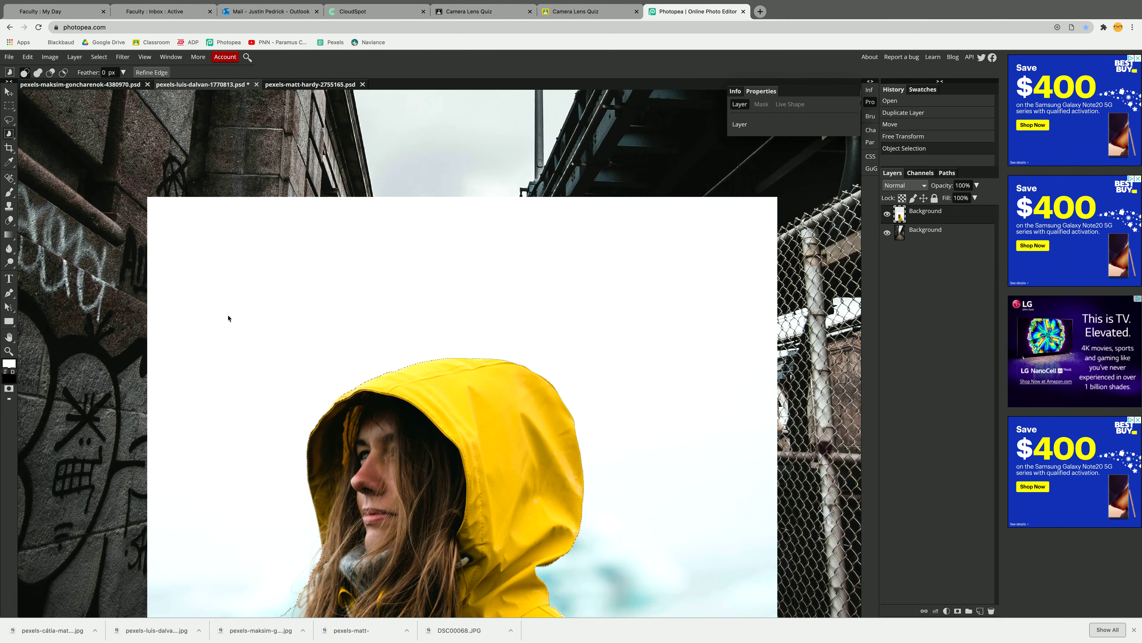
{"action": "left_click_drag", "start_coordinate": [447, 361], "coordinate": [478, 217]}
{"action": "scroll", "coordinate": [476, 287], "scroll_direction": "down", "scroll_amount": 7}
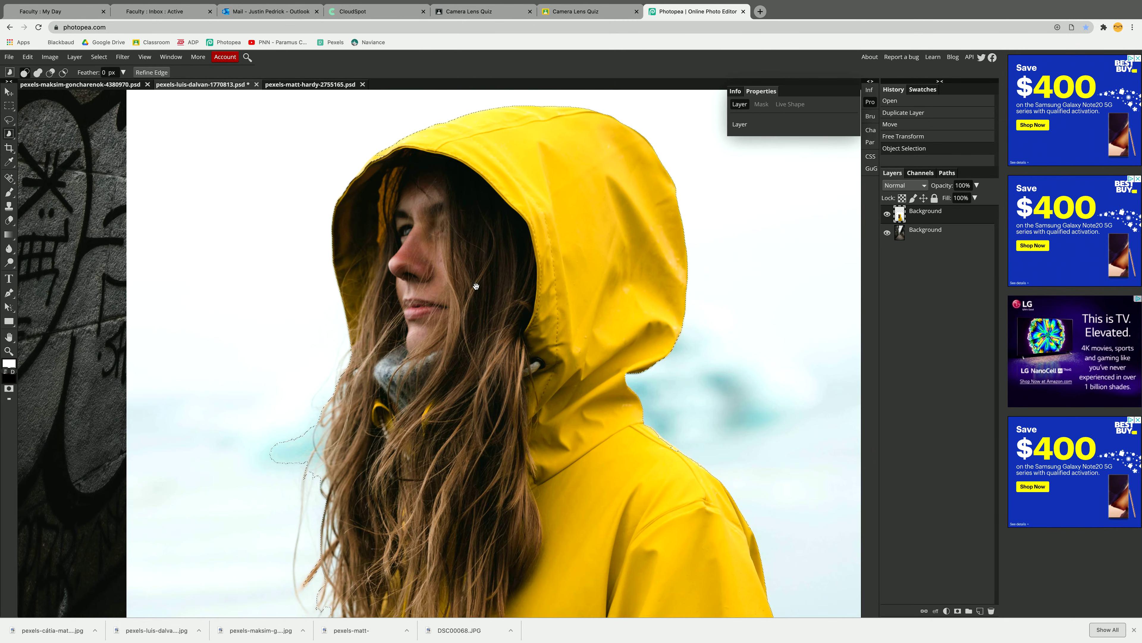
{"action": "scroll", "coordinate": [468, 270], "scroll_direction": "left", "scroll_amount": 4}
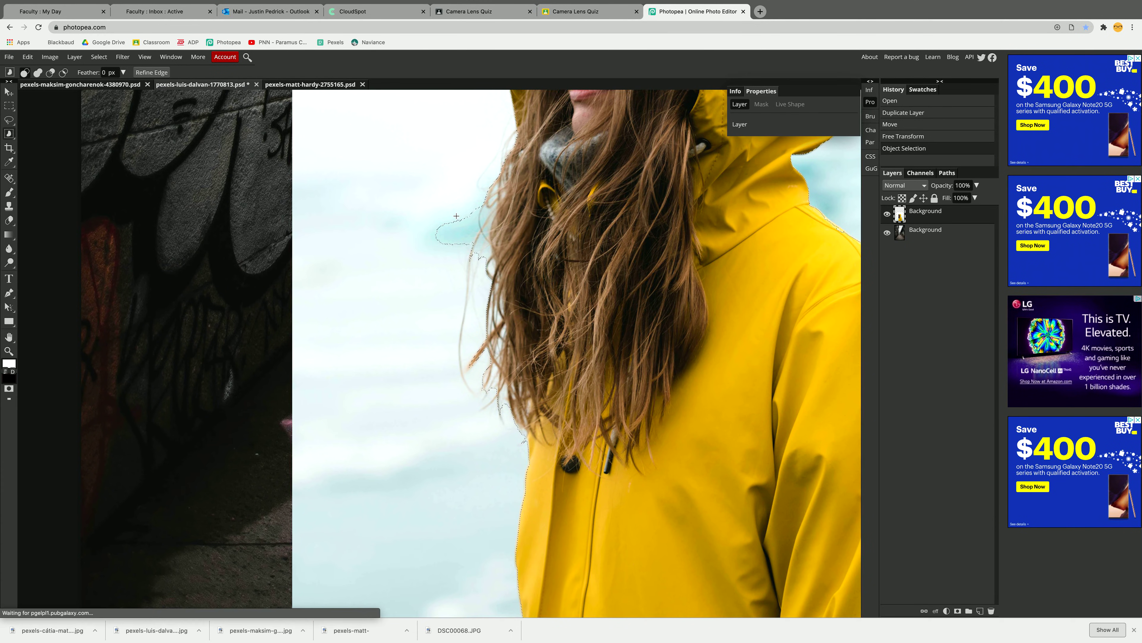
{"action": "right_click", "coordinate": [8, 121]}
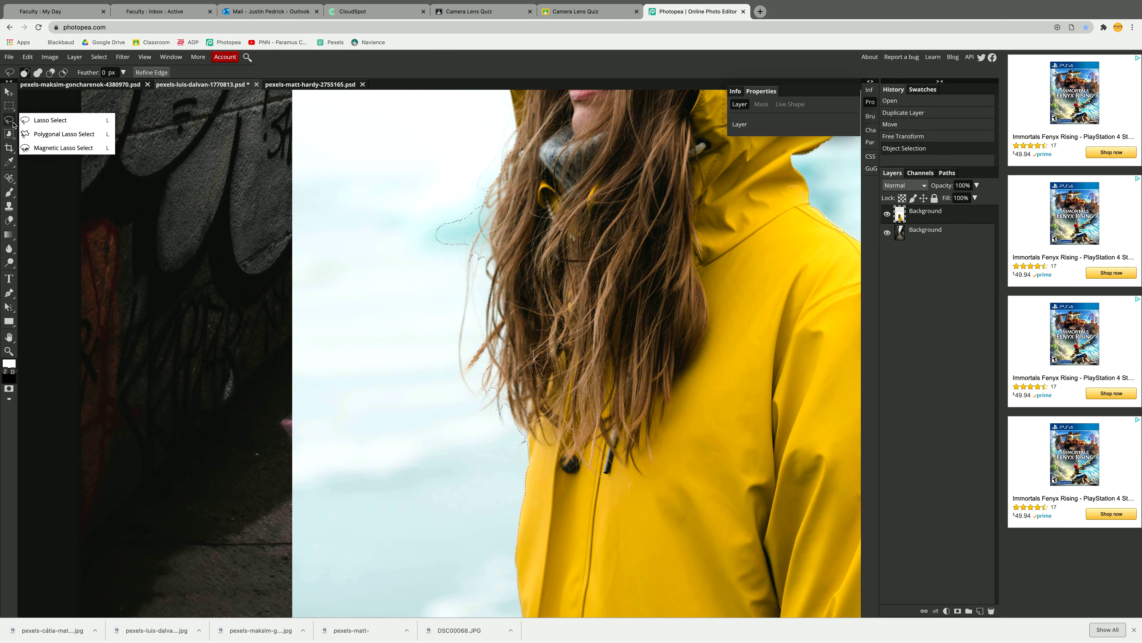
{"action": "left_click", "coordinate": [41, 118]}
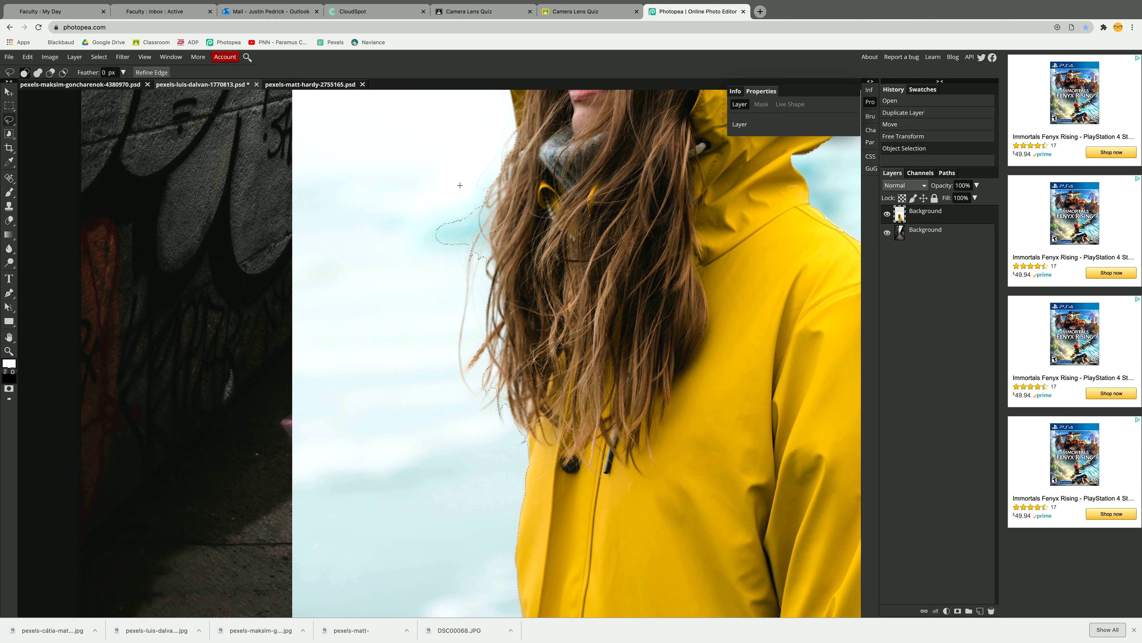
{"action": "key", "text": "shift+alt"}
{"action": "key", "text": "alt"}
{"action": "key", "text": "shift+alt"}
{"action": "mouse_move", "coordinate": [452, 193]}
{"action": "left_mouse_down"}
{"action": "mouse_move", "coordinate": [493, 213]}
{"action": "mouse_move", "coordinate": [485, 266]}
{"action": "mouse_move", "coordinate": [427, 242]}
{"action": "mouse_move", "coordinate": [455, 191]}
{"action": "left_mouse_up"}
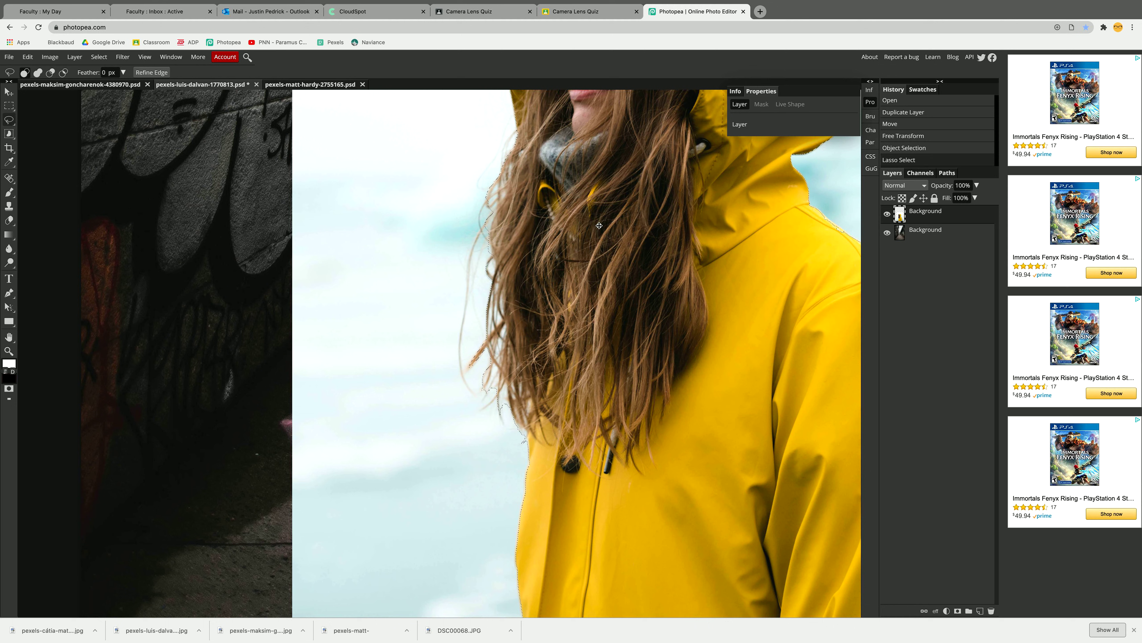
- Inspect the selection edge around the hood and hair, and add a raster mask to the raincoat layer from the selection
{"action": "left_click_drag", "start_coordinate": [599, 204], "coordinate": [481, 375]}
{"action": "left_click_drag", "start_coordinate": [498, 255], "coordinate": [460, 346]}
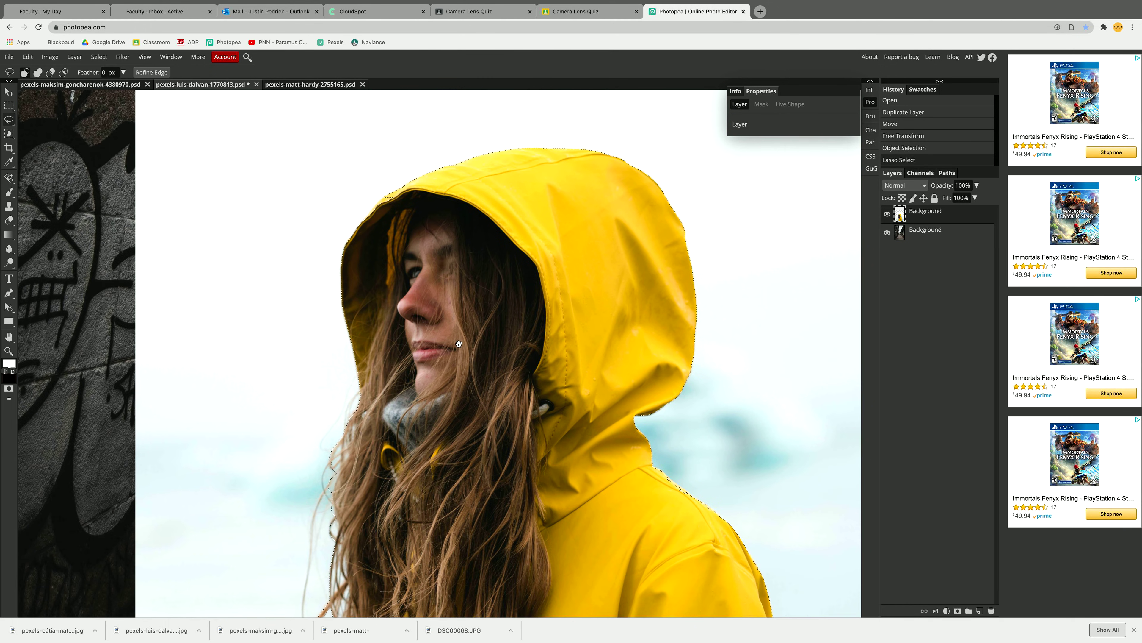
{"action": "scroll", "coordinate": [459, 343], "scroll_direction": "down", "scroll_amount": 5}
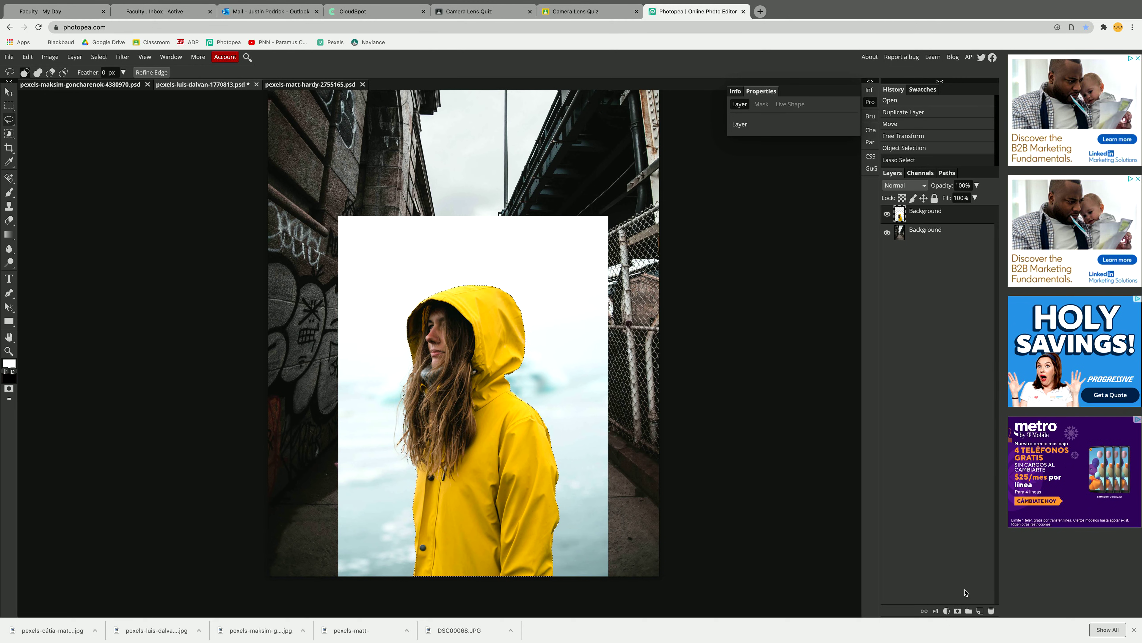
{"action": "left_click", "coordinate": [958, 611]}
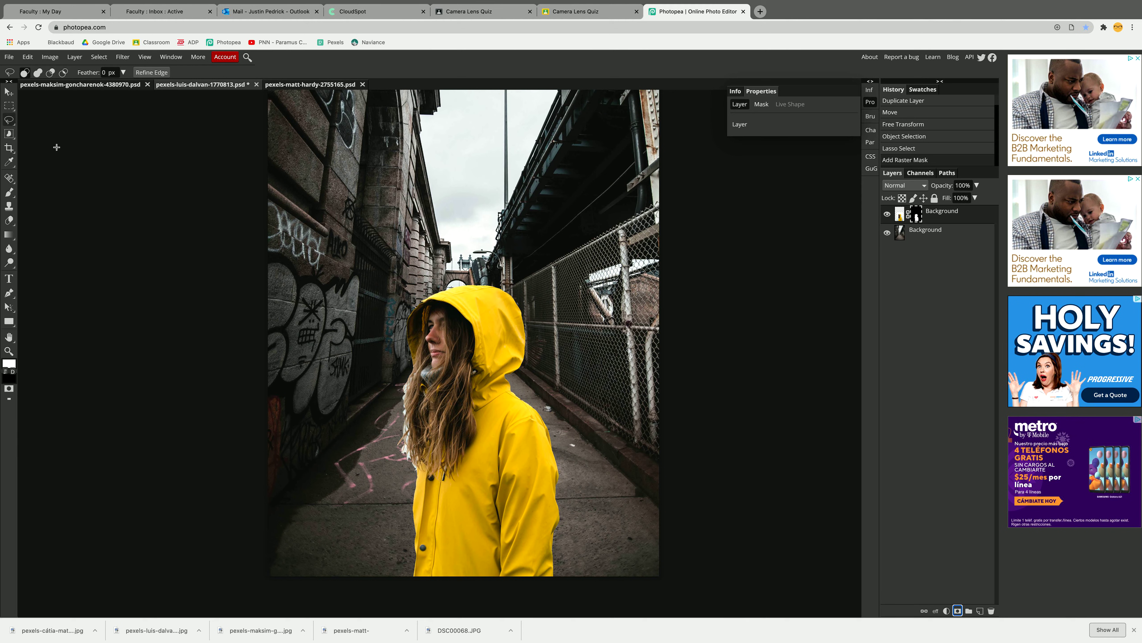
- Move the cut-out woman across the alley to test placements, leaving her on the left side beside the graffiti wall
{"action": "left_click", "coordinate": [9, 92]}
{"action": "left_click_drag", "start_coordinate": [460, 341], "coordinate": [535, 363]}
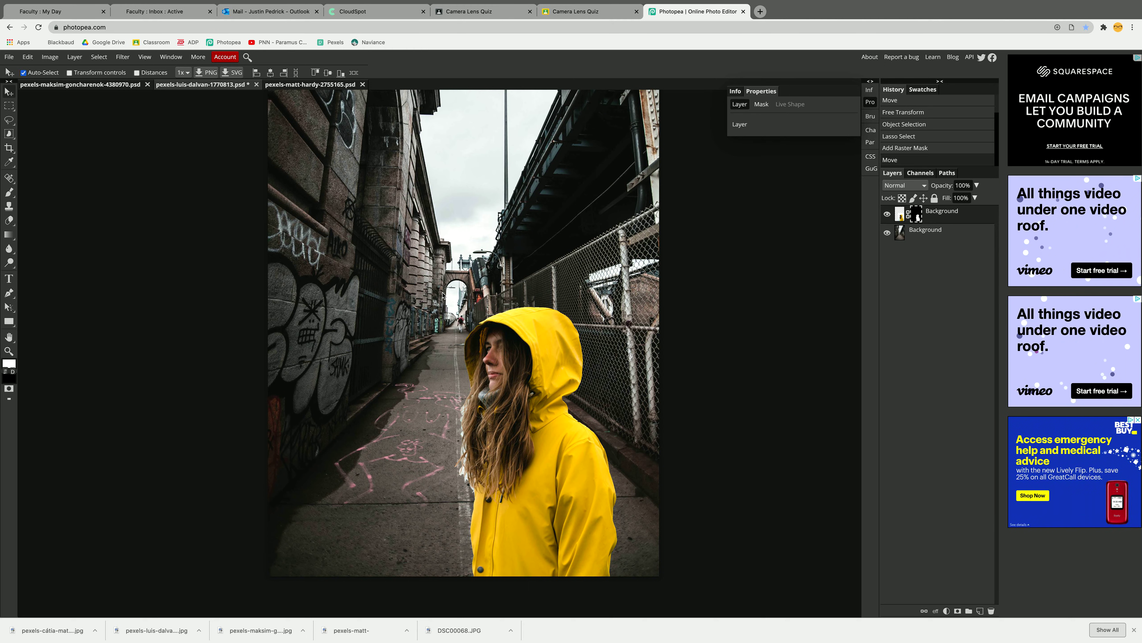
{"action": "left_click_drag", "start_coordinate": [562, 369], "coordinate": [449, 352]}
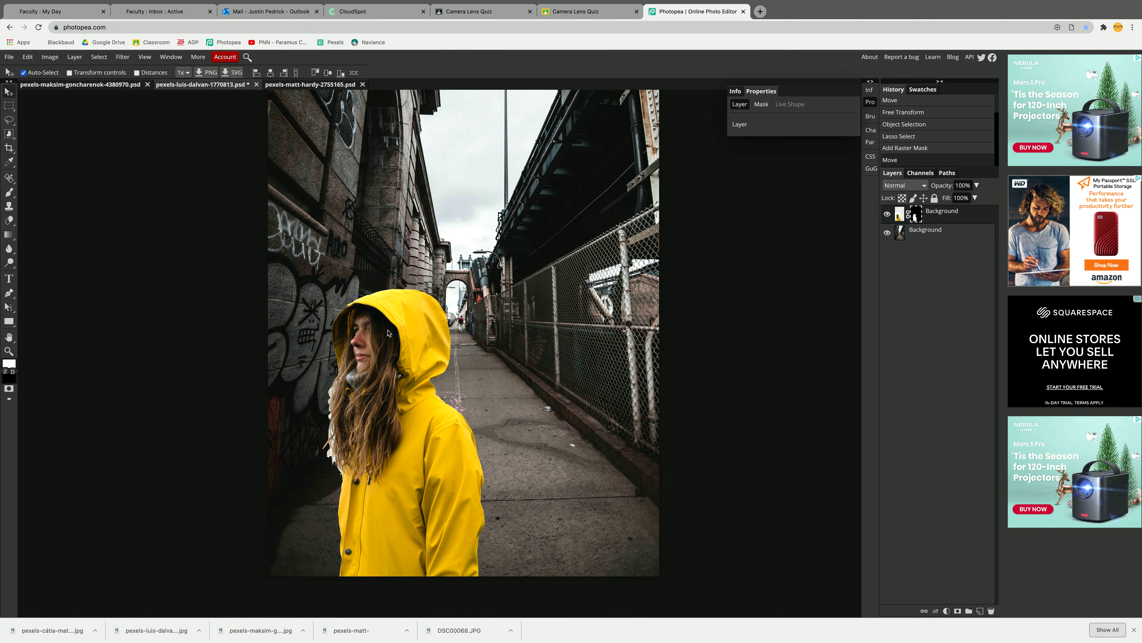
- Nudge the cut-out woman closer to the graffiti wall and flip her layer horizontally
{"action": "mouse_move", "coordinate": [388, 333]}
{"action": "left_mouse_down"}
{"action": "mouse_move", "coordinate": [500, 324]}
{"action": "mouse_move", "coordinate": [403, 334]}
{"action": "left_mouse_up"}
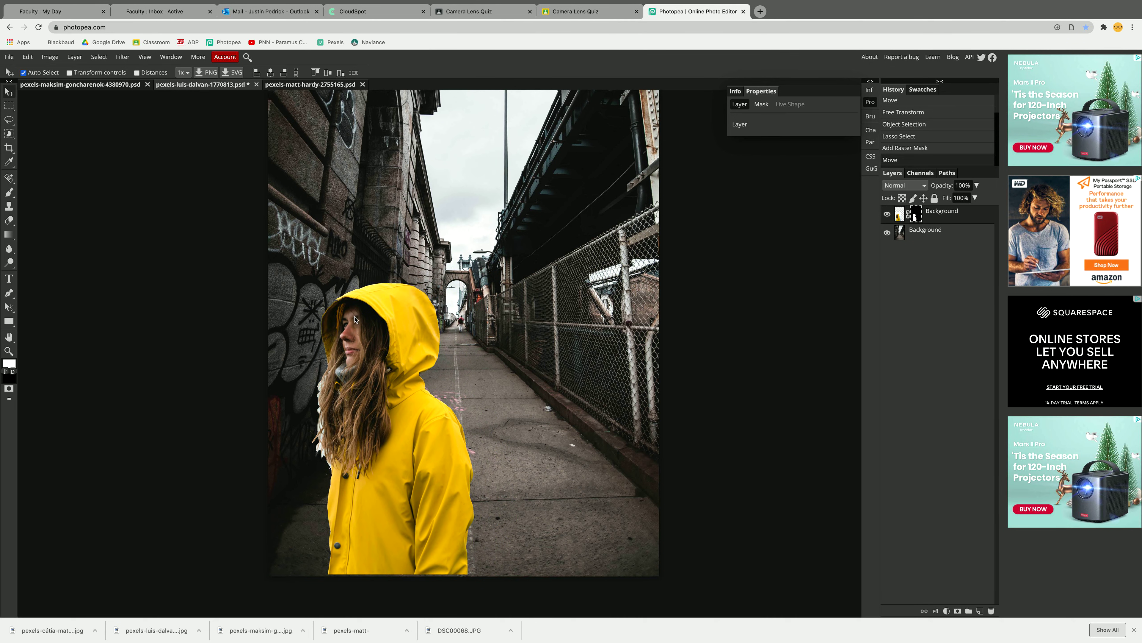
{"action": "left_click_drag", "start_coordinate": [404, 347], "coordinate": [398, 352]}
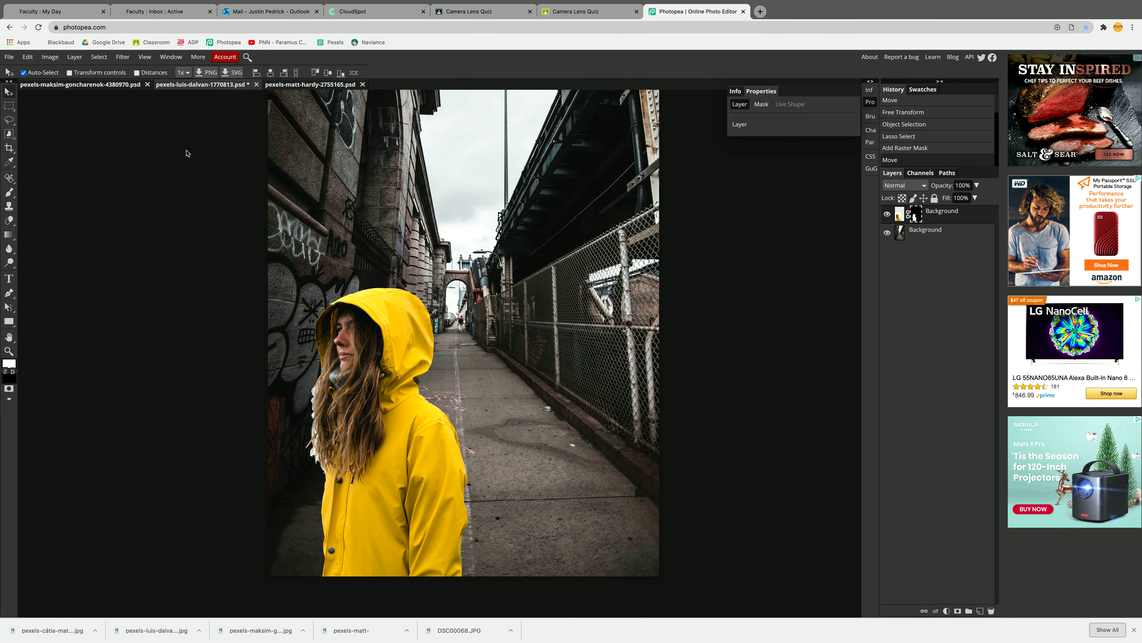
{"action": "left_click", "coordinate": [27, 58]}
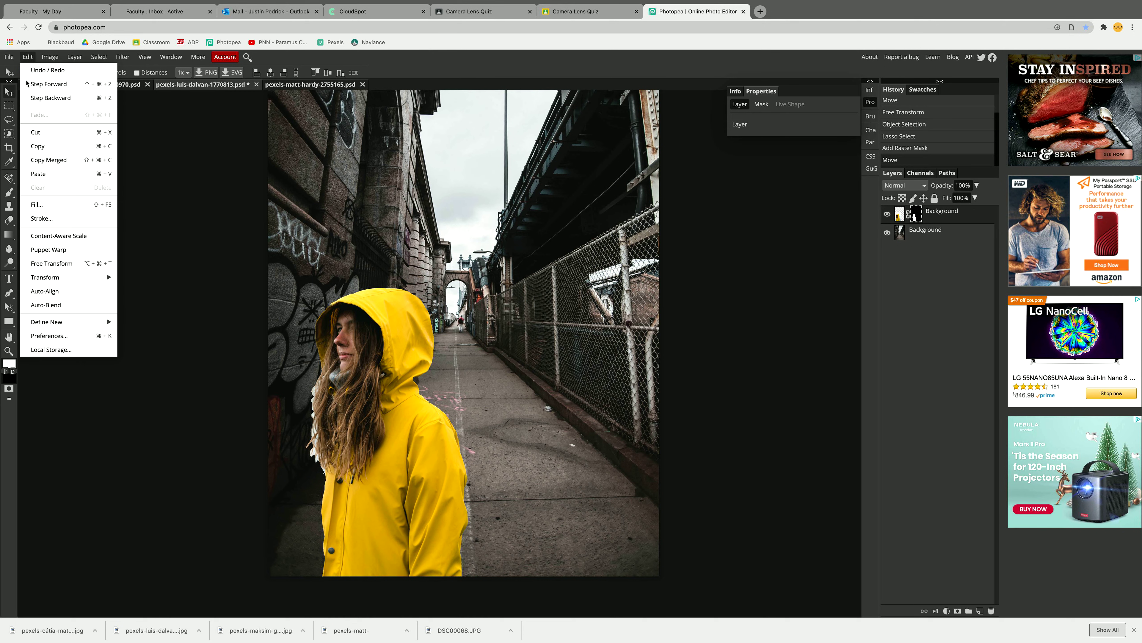
{"action": "mouse_move", "coordinate": [103, 278]}
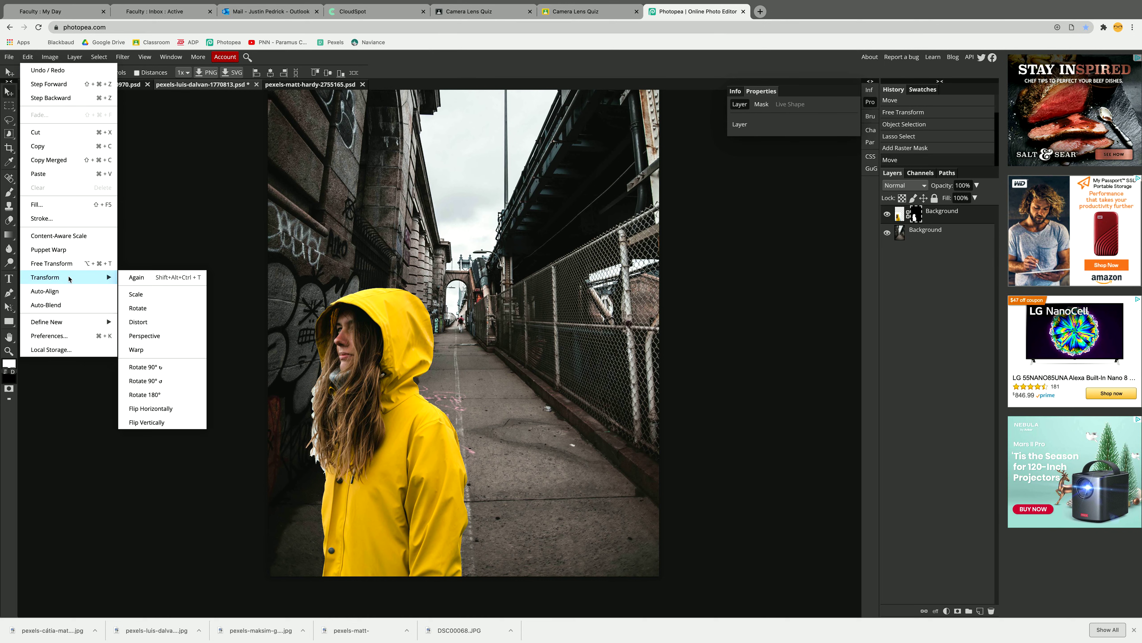
{"action": "left_click", "coordinate": [184, 410]}
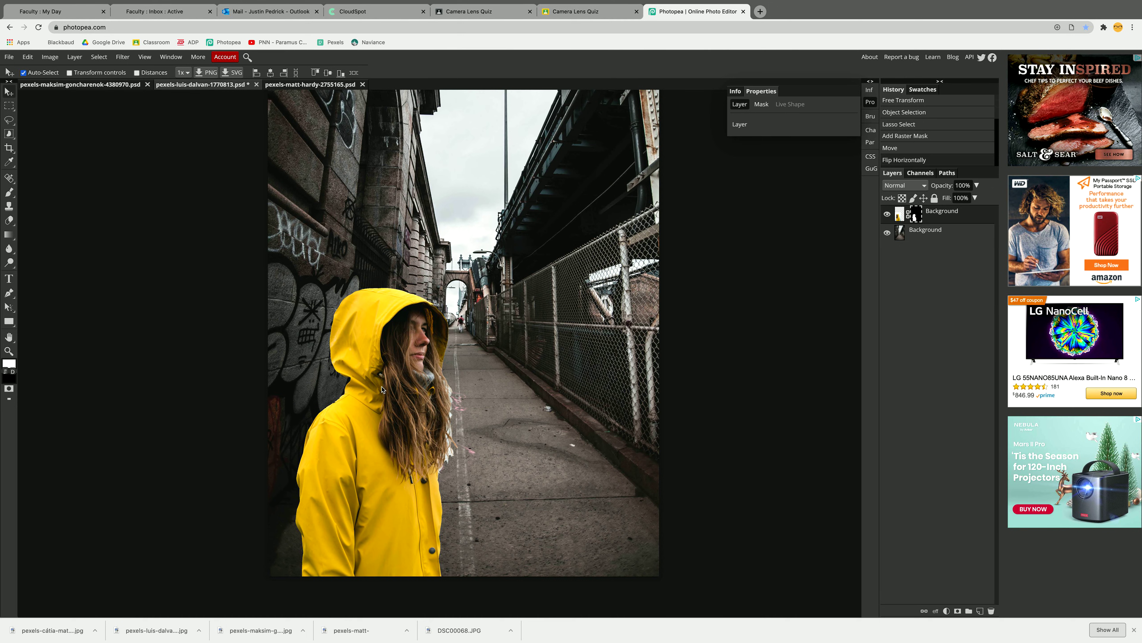
- Paint black on the woman's layer mask with a smaller Brush to hide the white fringe along the outer edge of her hair
{"action": "scroll", "coordinate": [383, 389], "scroll_direction": "up", "scroll_amount": 5}
{"action": "scroll", "coordinate": [431, 140], "scroll_direction": "up", "scroll_amount": 5}
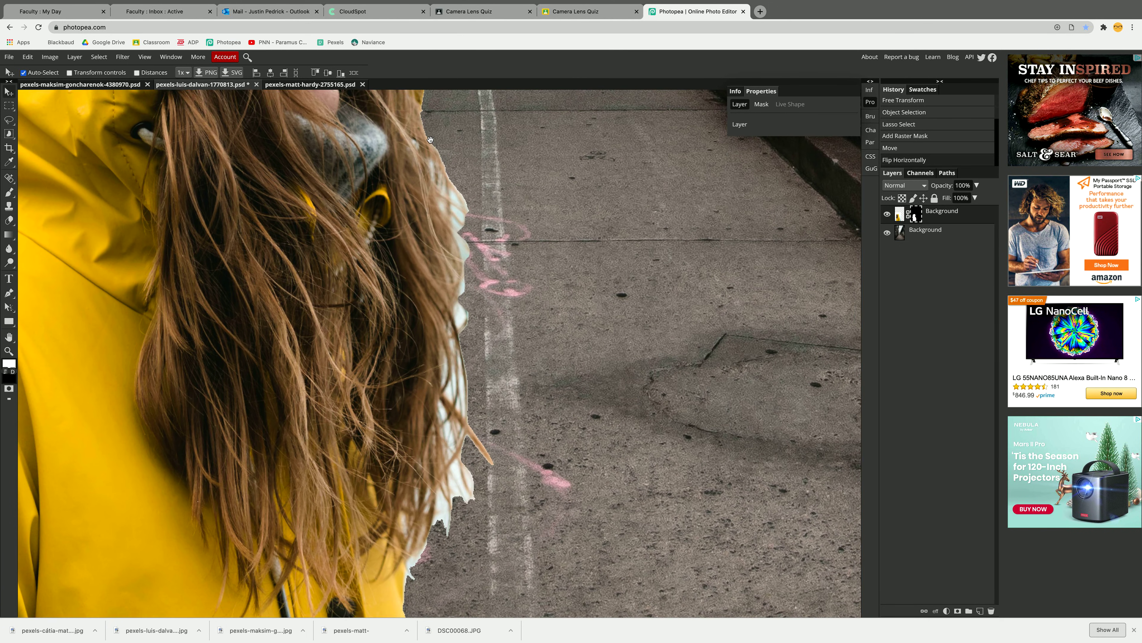
{"action": "scroll", "coordinate": [430, 139], "scroll_direction": "down", "scroll_amount": 2}
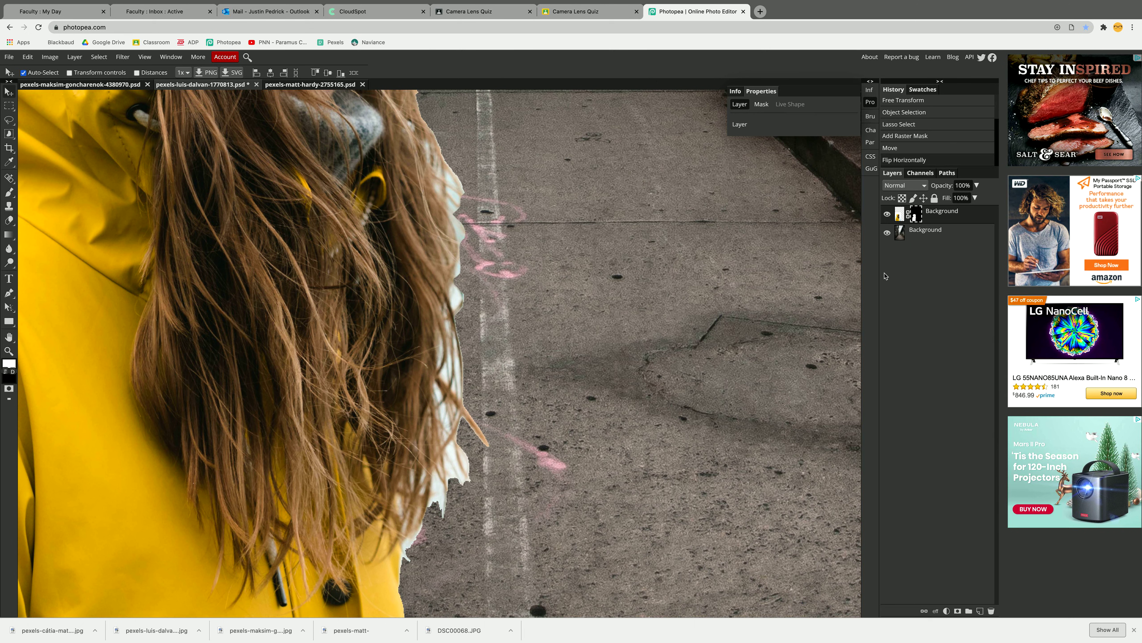
{"action": "left_click", "coordinate": [9, 193]}
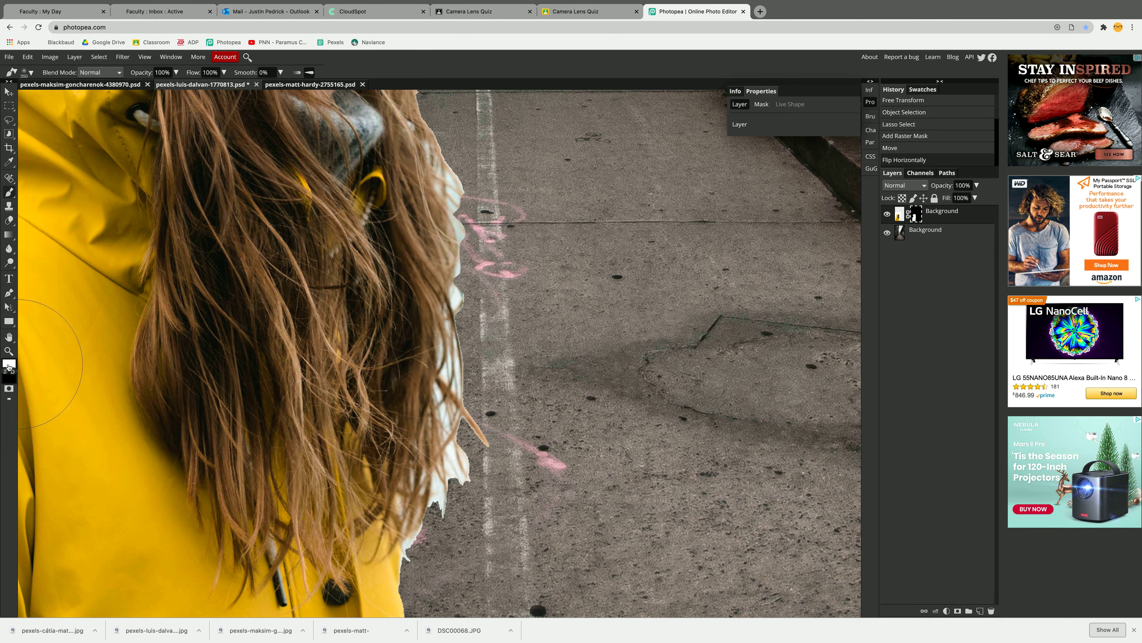
{"action": "left_click", "coordinate": [9, 366]}
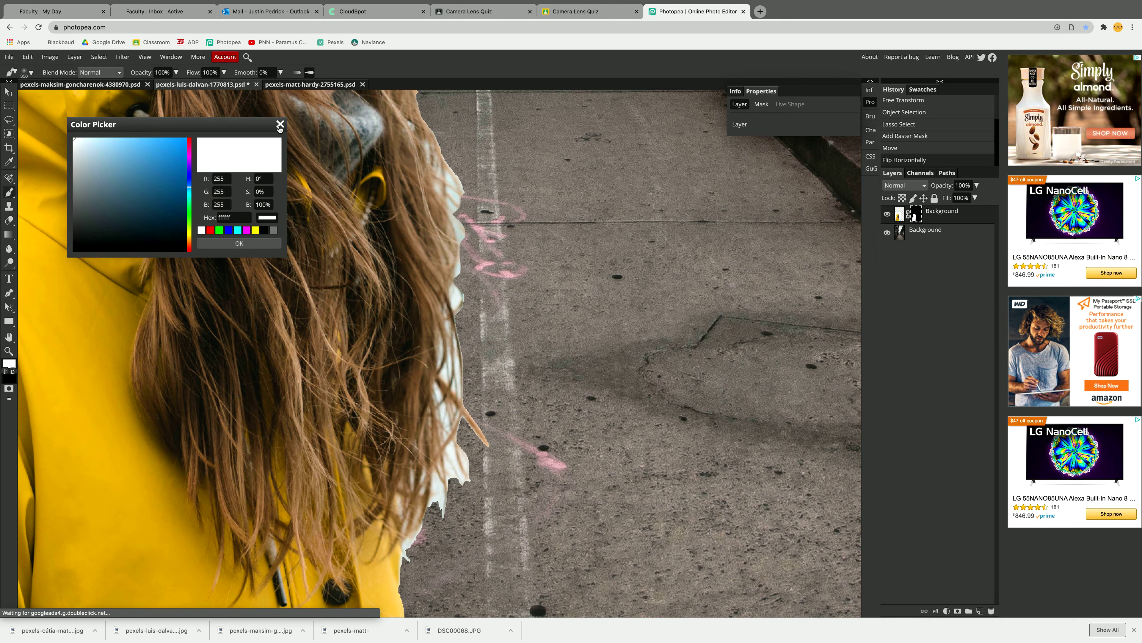
{"action": "left_click", "coordinate": [280, 124]}
{"action": "left_click", "coordinate": [7, 370]}
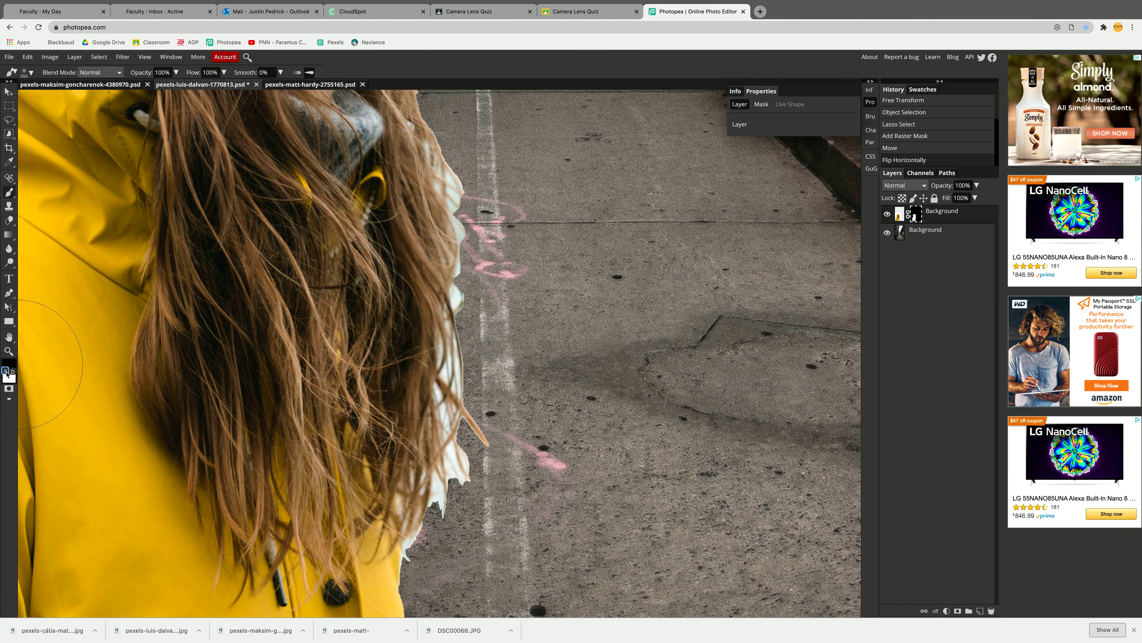
{"action": "key", "text": "bracketleft"}
{"action": "key", "text": "bracketleft"}
{"action": "key", "text": "bracketleft"}
{"action": "key", "text": "bracketleft"}
{"action": "key", "text": "bracketleft"}
{"action": "key", "text": "bracketleft"}
{"action": "key", "text": "bracketleft"}
{"action": "mouse_move", "coordinate": [469, 172]}
{"action": "left_mouse_down"}
{"action": "mouse_move", "coordinate": [482, 194]}
{"action": "mouse_move", "coordinate": [471, 157]}
{"action": "mouse_move", "coordinate": [433, 100]}
{"action": "mouse_move", "coordinate": [489, 266]}
{"action": "mouse_move", "coordinate": [483, 238]}
{"action": "mouse_move", "coordinate": [479, 377]}
{"action": "mouse_move", "coordinate": [480, 328]}
{"action": "mouse_move", "coordinate": [458, 371]}
{"action": "mouse_move", "coordinate": [459, 359]}
{"action": "mouse_move", "coordinate": [489, 461]}
{"action": "mouse_move", "coordinate": [464, 491]}
{"action": "mouse_move", "coordinate": [456, 377]}
{"action": "mouse_move", "coordinate": [437, 524]}
{"action": "left_mouse_up"}
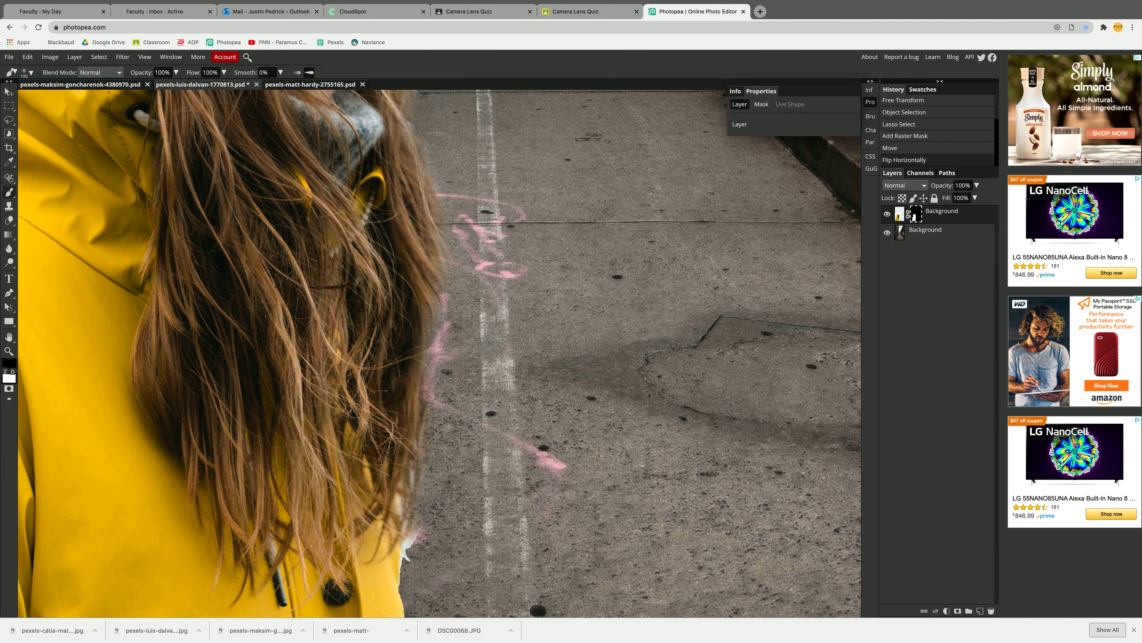
- Retouch the mask where the hair meets the hood, alternating white and black with a smaller brush, and undo the last stroke
{"action": "mouse_move", "coordinate": [478, 319]}
{"action": "left_mouse_down"}
{"action": "mouse_move", "coordinate": [477, 267]}
{"action": "mouse_move", "coordinate": [426, 155]}
{"action": "left_mouse_up"}
{"action": "key", "text": "ctrl+0"}
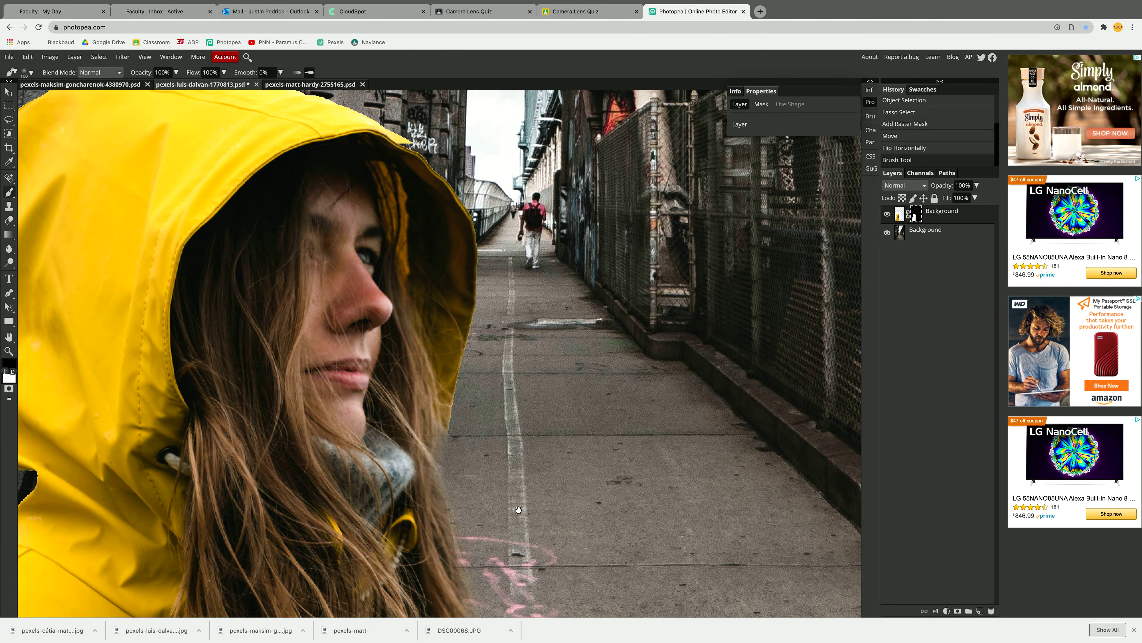
{"action": "left_click_drag", "start_coordinate": [518, 510], "coordinate": [512, 366]}
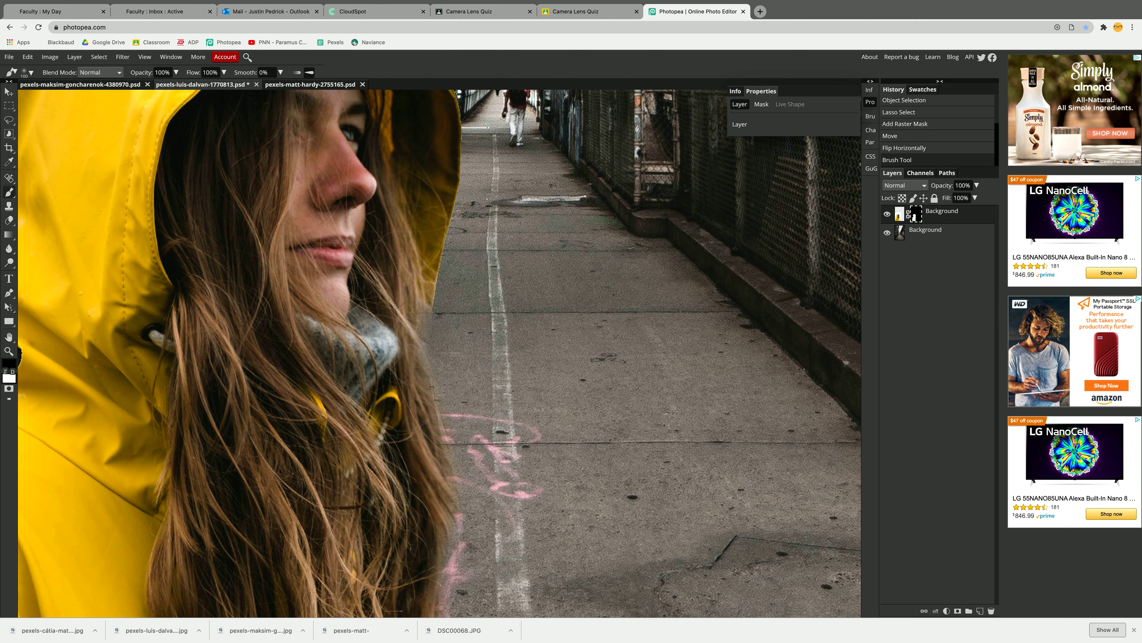
{"action": "key", "text": "x"}
{"action": "left_click_drag", "start_coordinate": [410, 327], "coordinate": [426, 336]}
{"action": "mouse_move", "coordinate": [424, 338]}
{"action": "left_mouse_down"}
{"action": "mouse_move", "coordinate": [419, 351]}
{"action": "mouse_move", "coordinate": [430, 317]}
{"action": "left_mouse_up"}
{"action": "mouse_move", "coordinate": [430, 317]}
{"action": "left_mouse_down"}
{"action": "mouse_move", "coordinate": [462, 313]}
{"action": "mouse_move", "coordinate": [466, 326]}
{"action": "mouse_move", "coordinate": [454, 316]}
{"action": "mouse_move", "coordinate": [448, 332]}
{"action": "mouse_move", "coordinate": [439, 320]}
{"action": "mouse_move", "coordinate": [472, 258]}
{"action": "mouse_move", "coordinate": [471, 340]}
{"action": "mouse_move", "coordinate": [439, 342]}
{"action": "mouse_move", "coordinate": [423, 312]}
{"action": "mouse_move", "coordinate": [422, 325]}
{"action": "mouse_move", "coordinate": [420, 297]}
{"action": "mouse_move", "coordinate": [451, 324]}
{"action": "mouse_move", "coordinate": [459, 291]}
{"action": "mouse_move", "coordinate": [438, 307]}
{"action": "mouse_move", "coordinate": [428, 291]}
{"action": "mouse_move", "coordinate": [426, 327]}
{"action": "left_mouse_up"}
{"action": "key", "text": "x"}
{"action": "key", "text": "bracketleft"}
{"action": "key", "text": "bracketleft"}
{"action": "key", "text": "x"}
{"action": "key", "text": "x"}
{"action": "key", "text": "ctrl+z"}
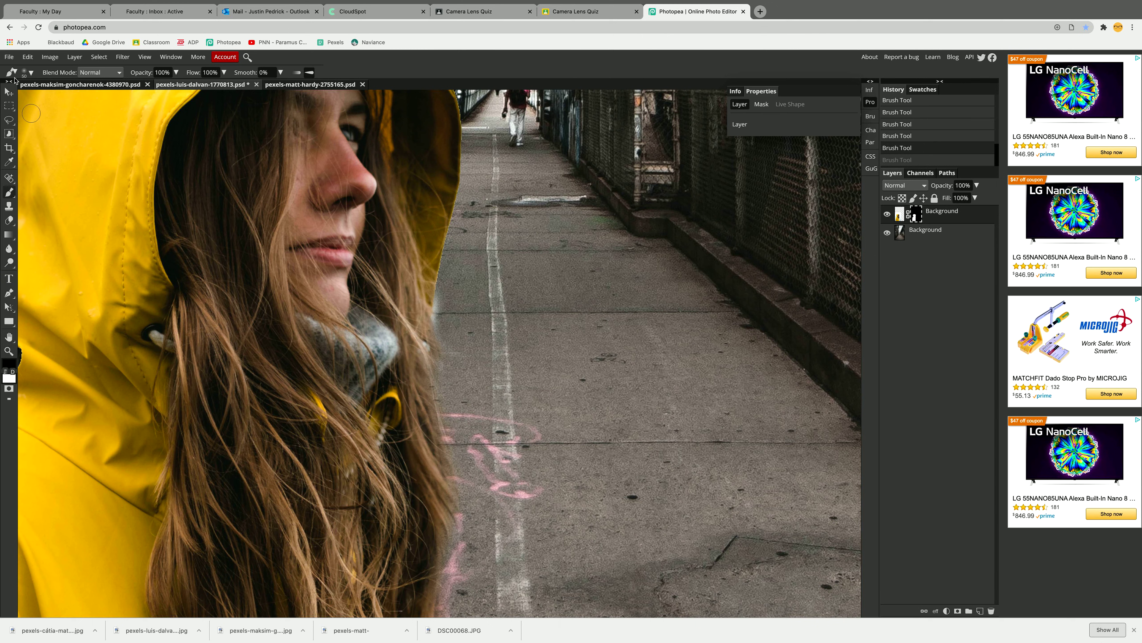
- Set the brush to 96% hardness and 15 px, and mask out the pale fringe below the hood's lower edge
{"action": "scroll", "coordinate": [439, 304], "scroll_direction": "up", "scroll_amount": 3}
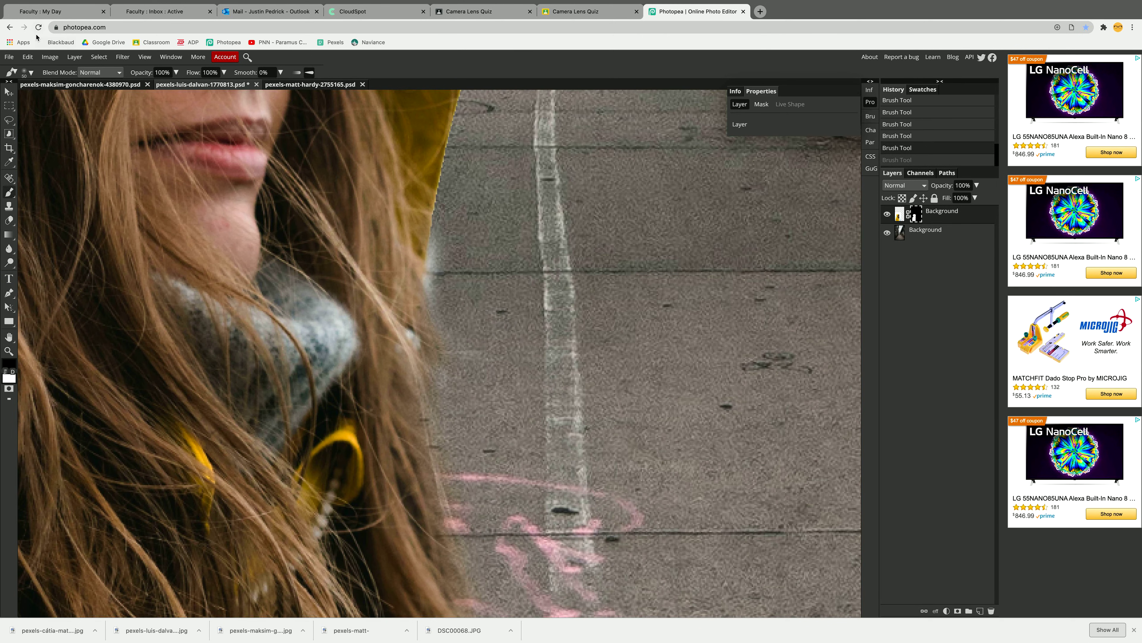
{"action": "left_click", "coordinate": [30, 73]}
{"action": "left_click_drag", "start_coordinate": [28, 118], "coordinate": [118, 118]}
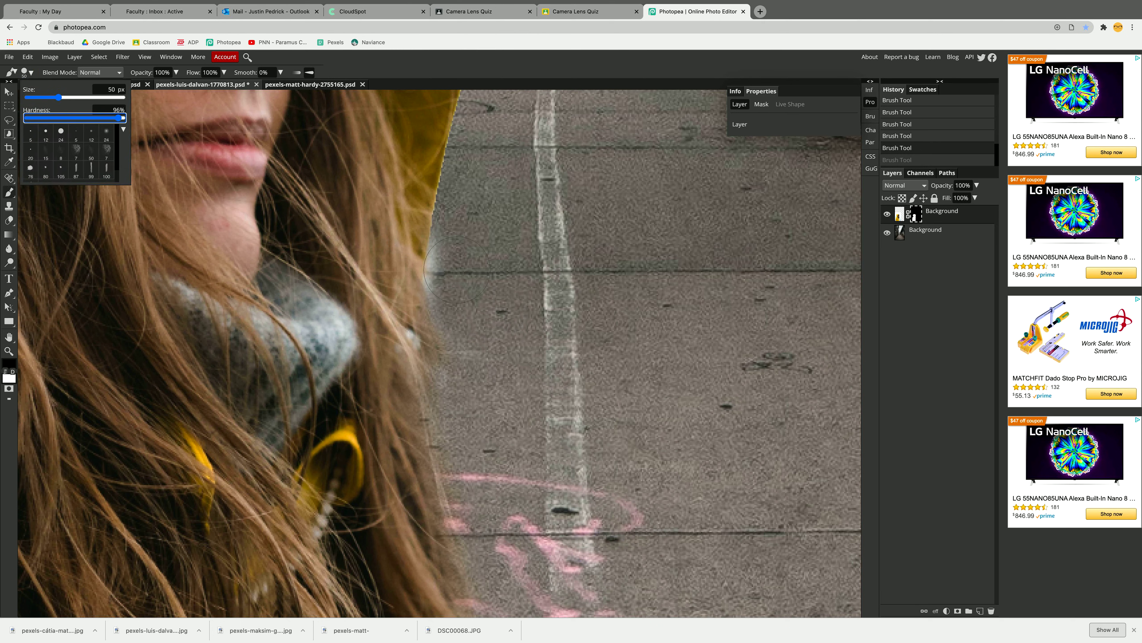
{"action": "left_click", "coordinate": [498, 60]}
{"action": "key", "text": "bracketleft"}
{"action": "key", "text": "bracketleft"}
{"action": "key", "text": "bracketleft"}
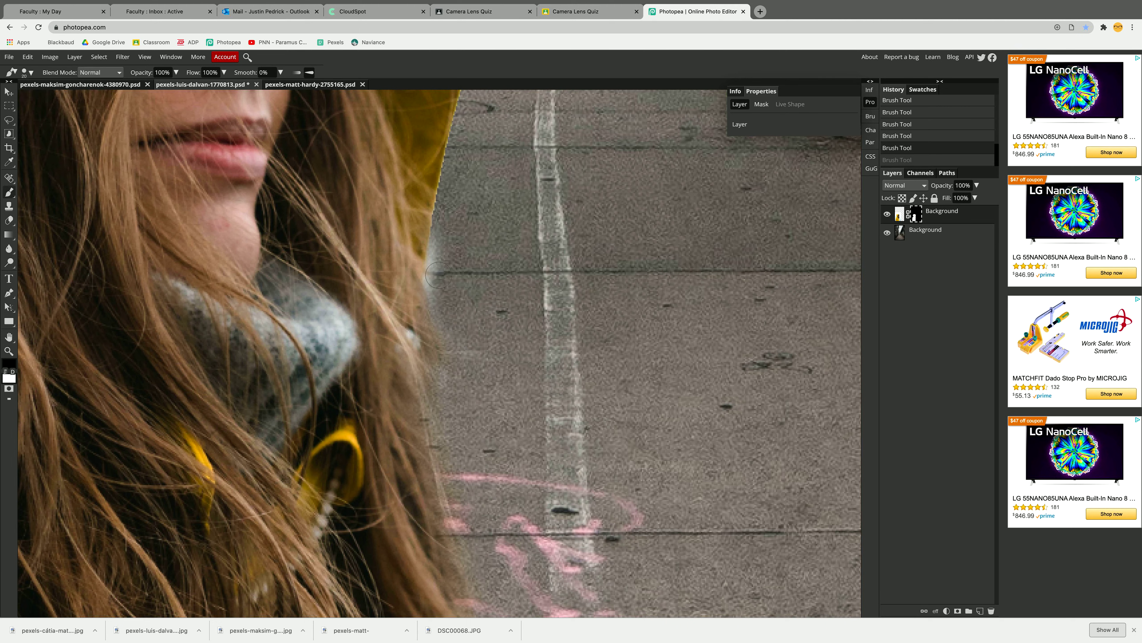
{"action": "key", "text": "bracketleft"}
{"action": "mouse_move", "coordinate": [431, 282]}
{"action": "left_mouse_down"}
{"action": "mouse_move", "coordinate": [436, 240]}
{"action": "mouse_move", "coordinate": [456, 217]}
{"action": "left_mouse_up"}
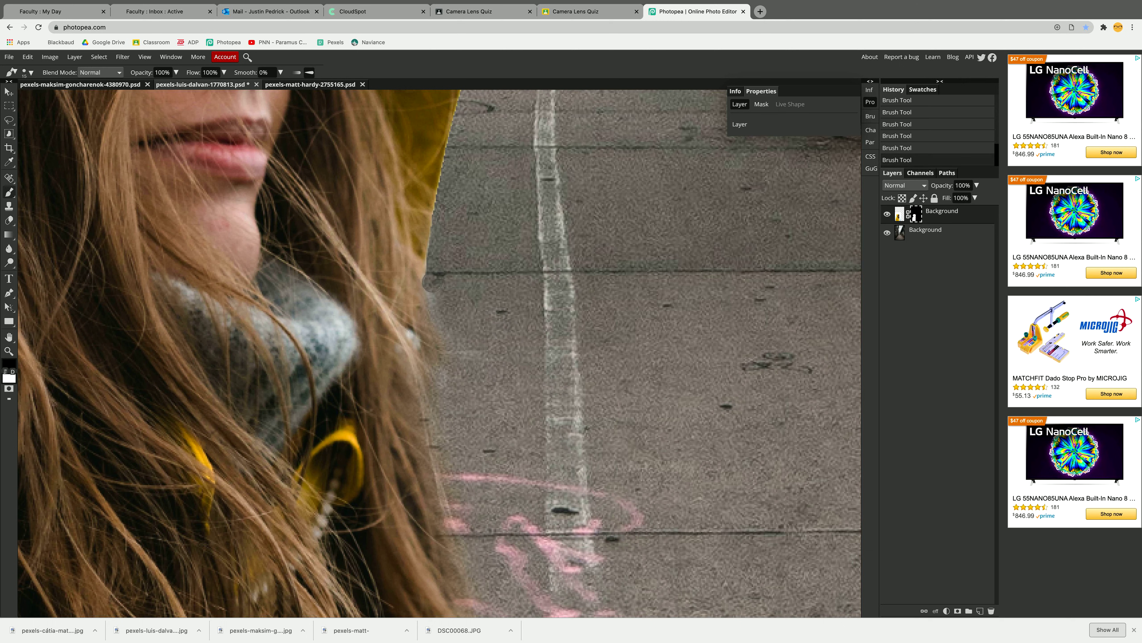
{"action": "left_click_drag", "start_coordinate": [433, 282], "coordinate": [454, 343]}
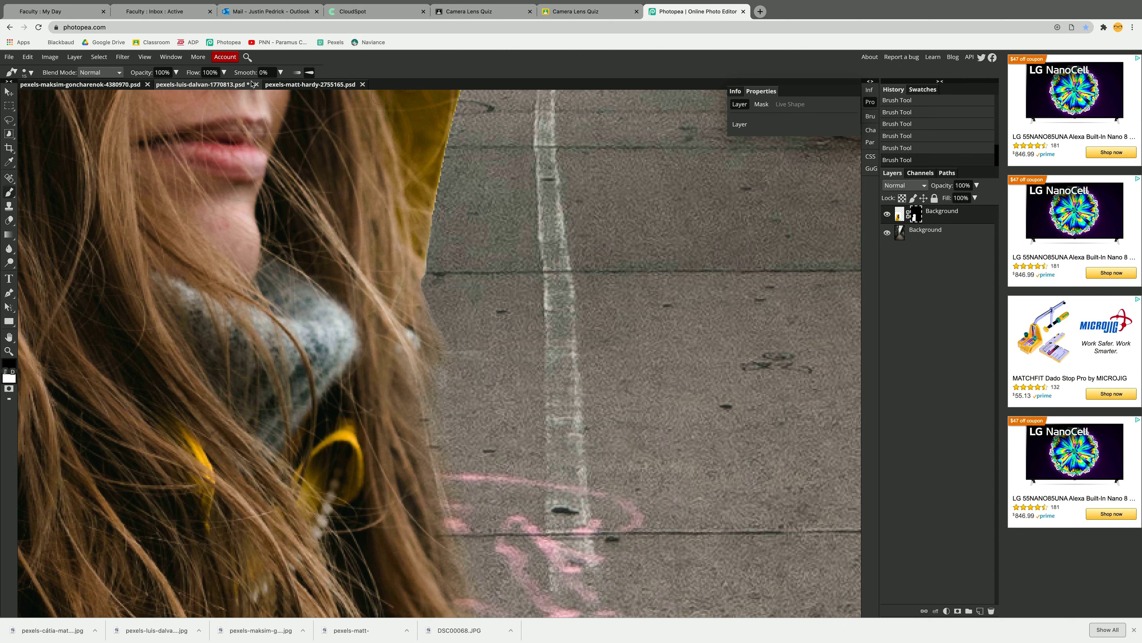
- Set the brush hardness to 0%, enlarge the brush and mask out the white remnants between the hair ends and the coat
{"action": "left_click", "coordinate": [28, 72]}
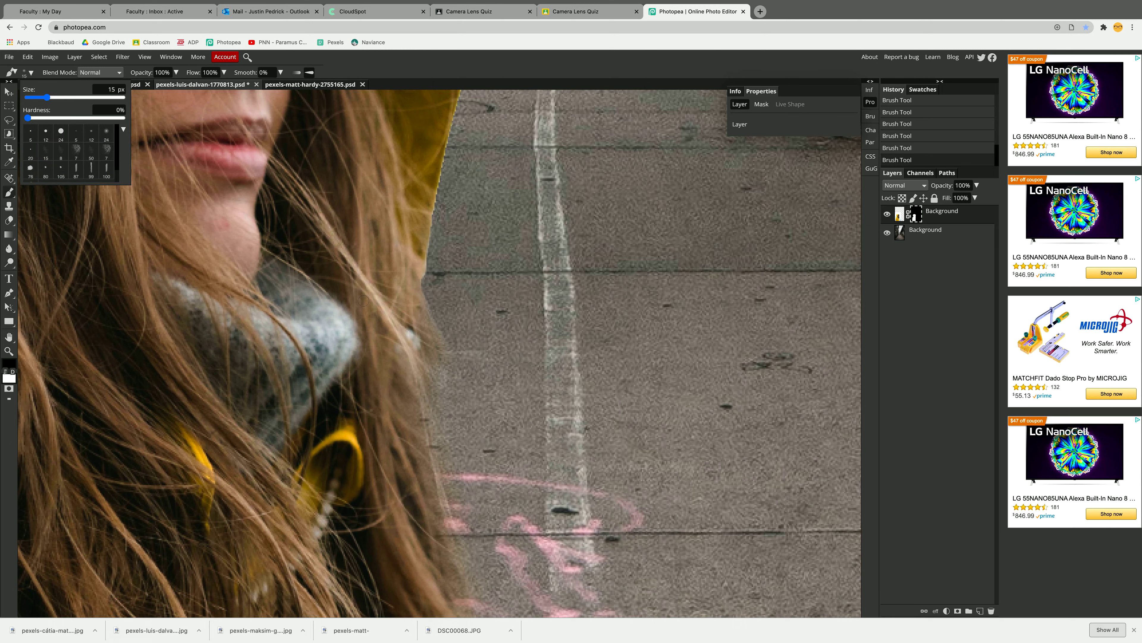
{"action": "left_click", "coordinate": [454, 320]}
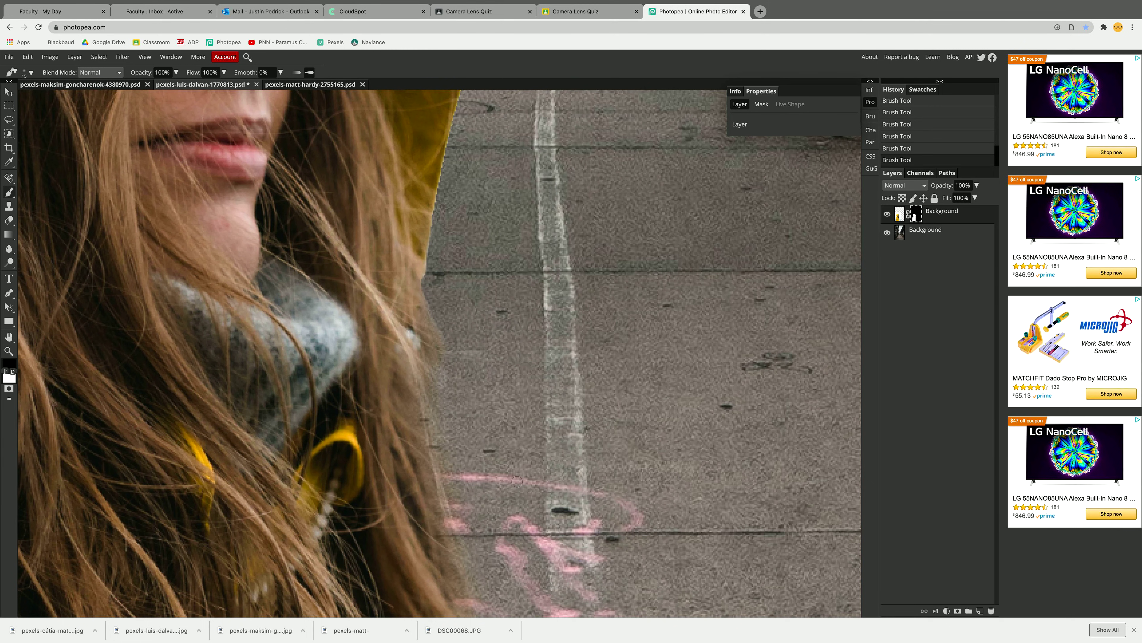
{"action": "scroll", "coordinate": [517, 355], "scroll_direction": "down", "scroll_amount": 10}
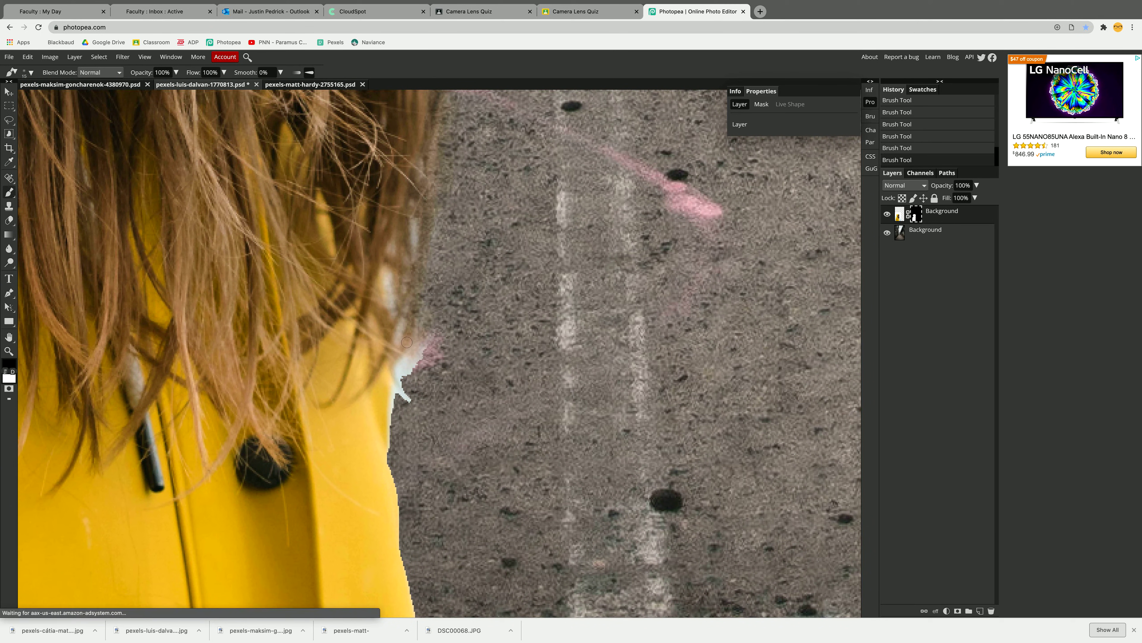
{"action": "key", "text": "bracketright"}
{"action": "key", "text": "bracketright"}
{"action": "mouse_move", "coordinate": [404, 396]}
{"action": "left_mouse_down"}
{"action": "mouse_move", "coordinate": [433, 341]}
{"action": "mouse_move", "coordinate": [418, 316]}
{"action": "mouse_move", "coordinate": [413, 341]}
{"action": "mouse_move", "coordinate": [399, 272]}
{"action": "mouse_move", "coordinate": [451, 147]}
{"action": "left_mouse_up"}
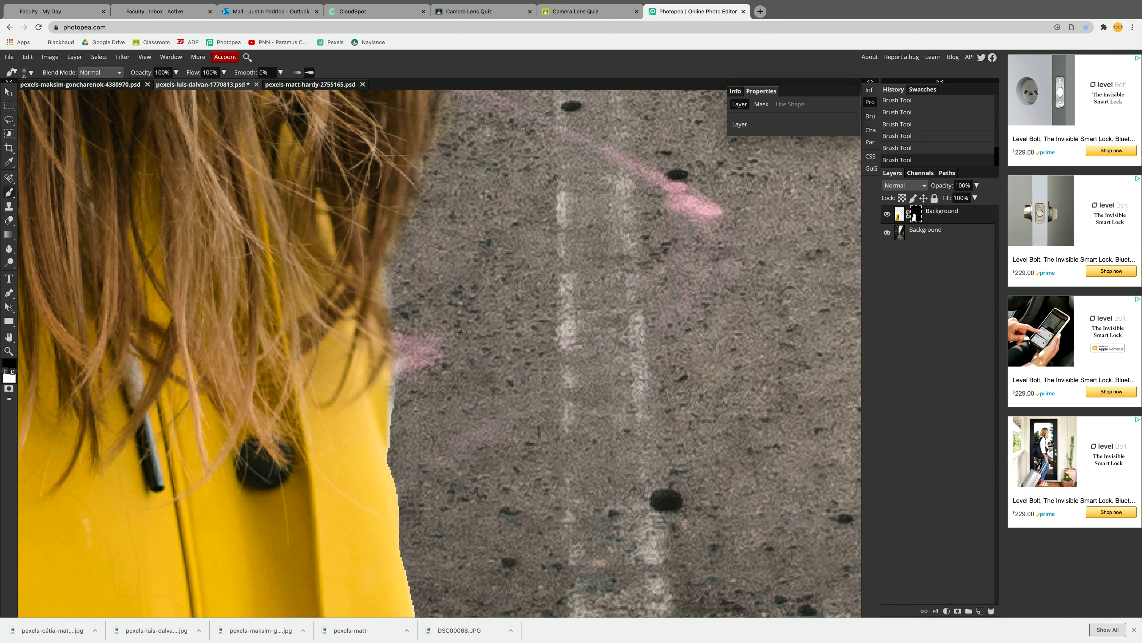
{"action": "mouse_move", "coordinate": [394, 431]}
{"action": "left_mouse_down"}
{"action": "mouse_move", "coordinate": [411, 328]}
{"action": "mouse_move", "coordinate": [340, 459]}
{"action": "mouse_move", "coordinate": [366, 427]}
{"action": "mouse_move", "coordinate": [375, 368]}
{"action": "left_mouse_up"}
{"action": "key", "text": "x"}
- Add a Curves adjustment layer above the woman's layer and pull the RGB curve's midpoint down to darken the image
{"action": "scroll", "coordinate": [412, 325], "scroll_direction": "down", "scroll_amount": 5}
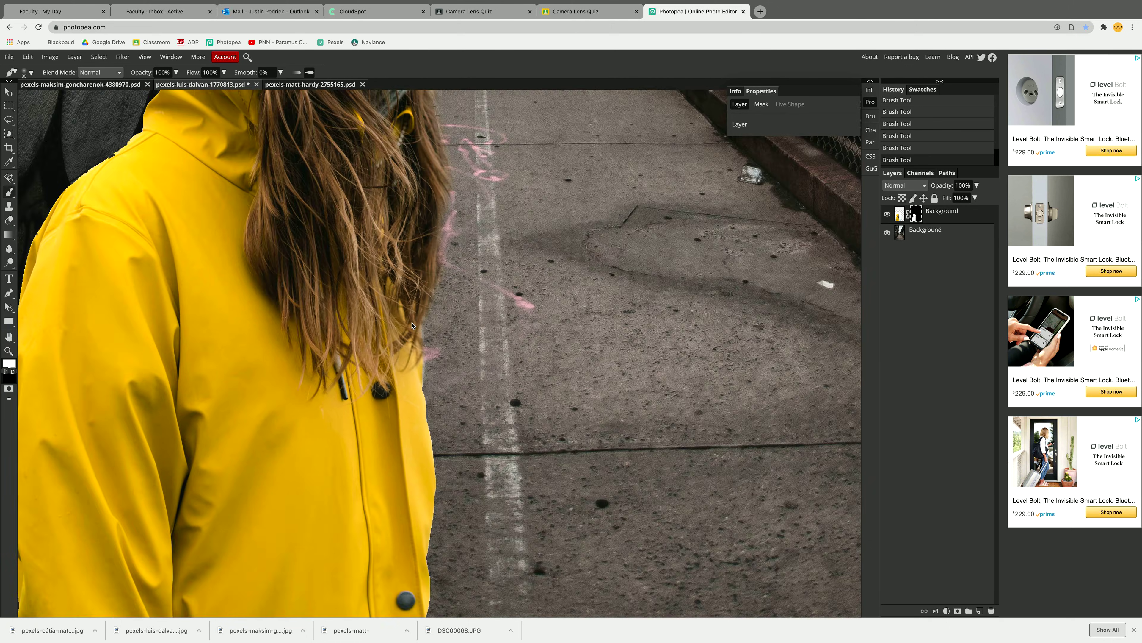
{"action": "scroll", "coordinate": [412, 325], "scroll_direction": "down", "scroll_amount": 4}
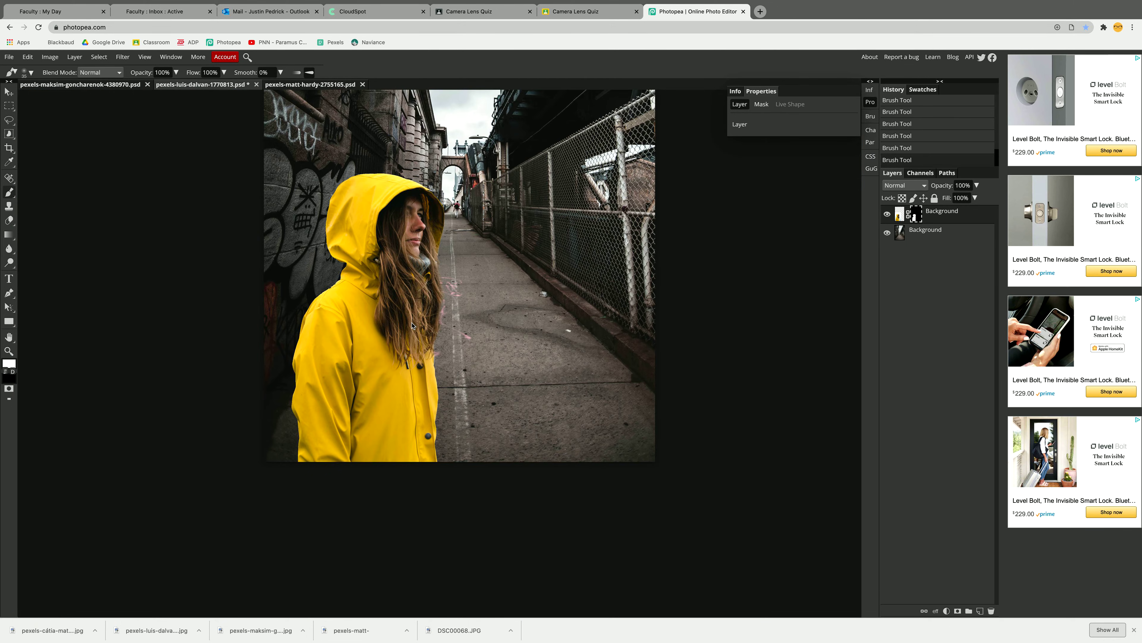
{"action": "scroll", "coordinate": [412, 325], "scroll_direction": "down", "scroll_amount": 3}
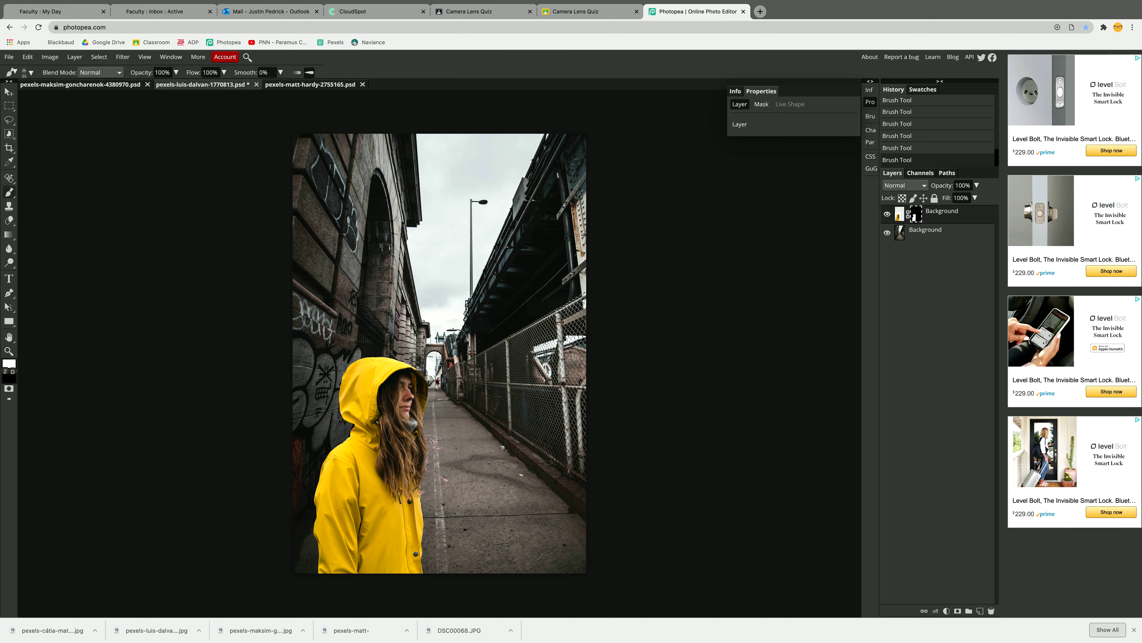
{"action": "left_click", "coordinate": [949, 212]}
{"action": "left_click", "coordinate": [946, 610]}
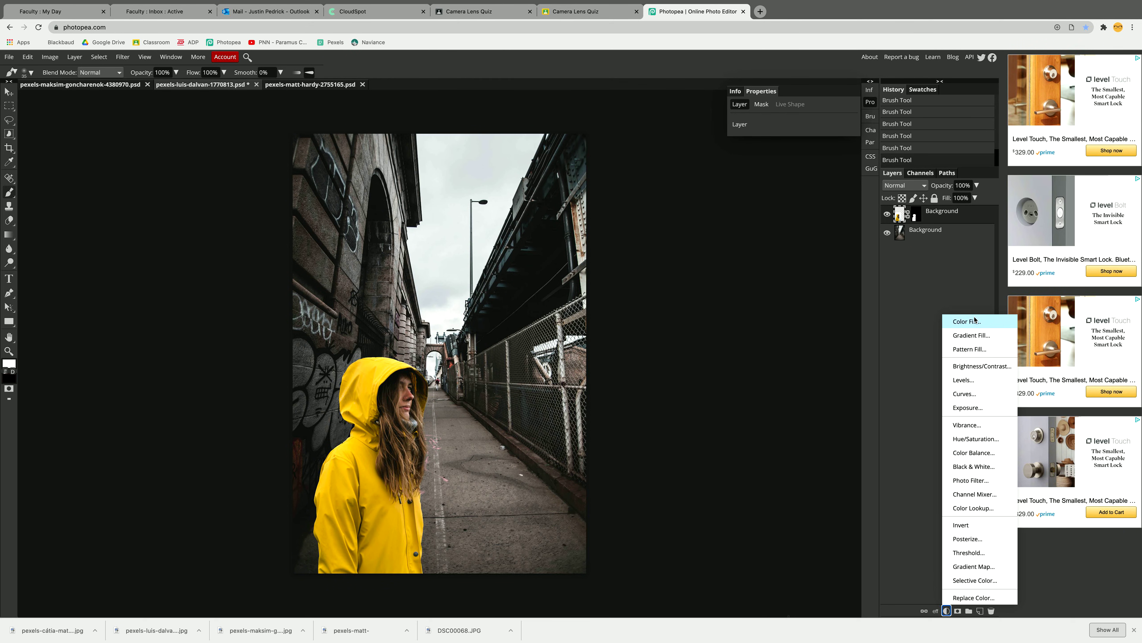
{"action": "left_click", "coordinate": [964, 393]}
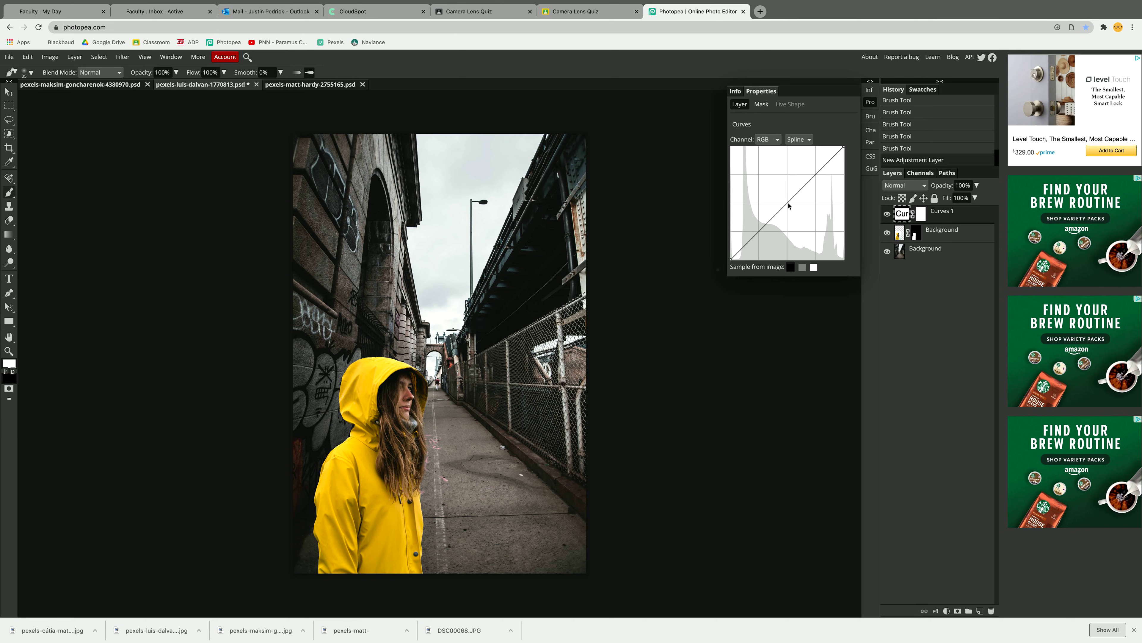
{"action": "left_click_drag", "start_coordinate": [789, 206], "coordinate": [798, 211]}
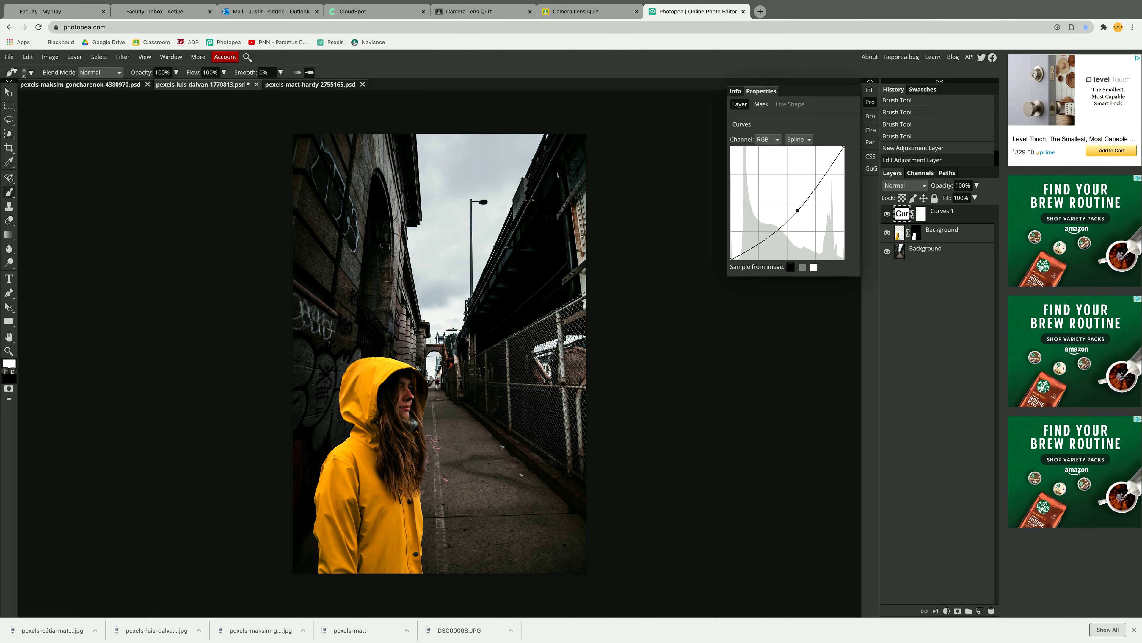
- Clip the Curves adjustment to the woman's layer with a clipping mask
{"action": "right_click", "coordinate": [940, 213]}
{"action": "left_click", "coordinate": [923, 292]}
{"action": "left_click", "coordinate": [75, 58]}
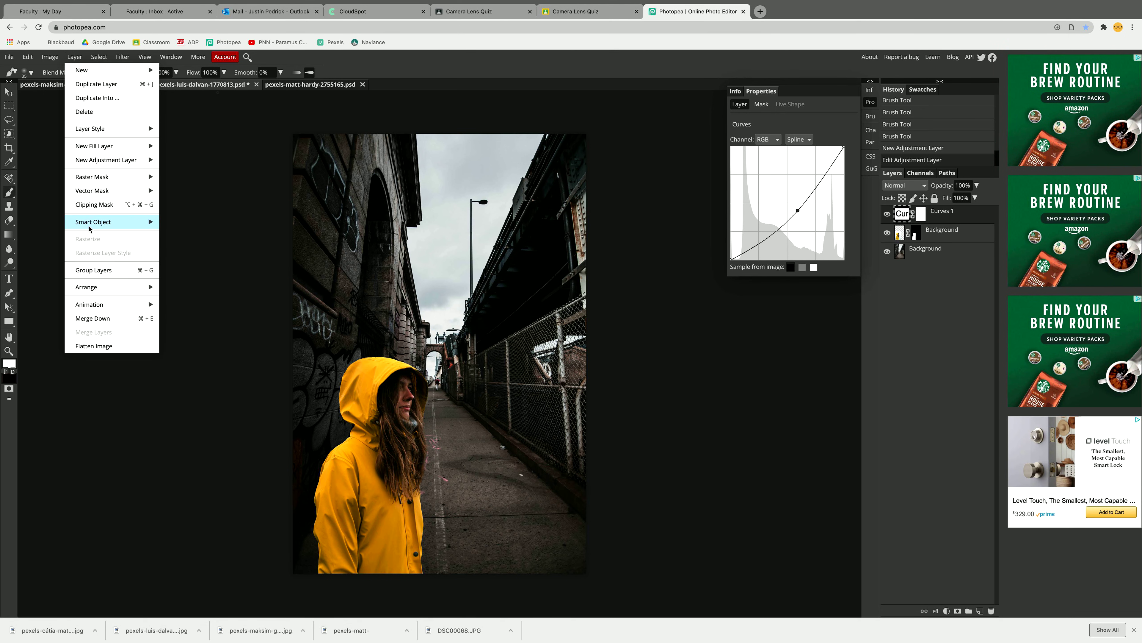
{"action": "left_click", "coordinate": [97, 206]}
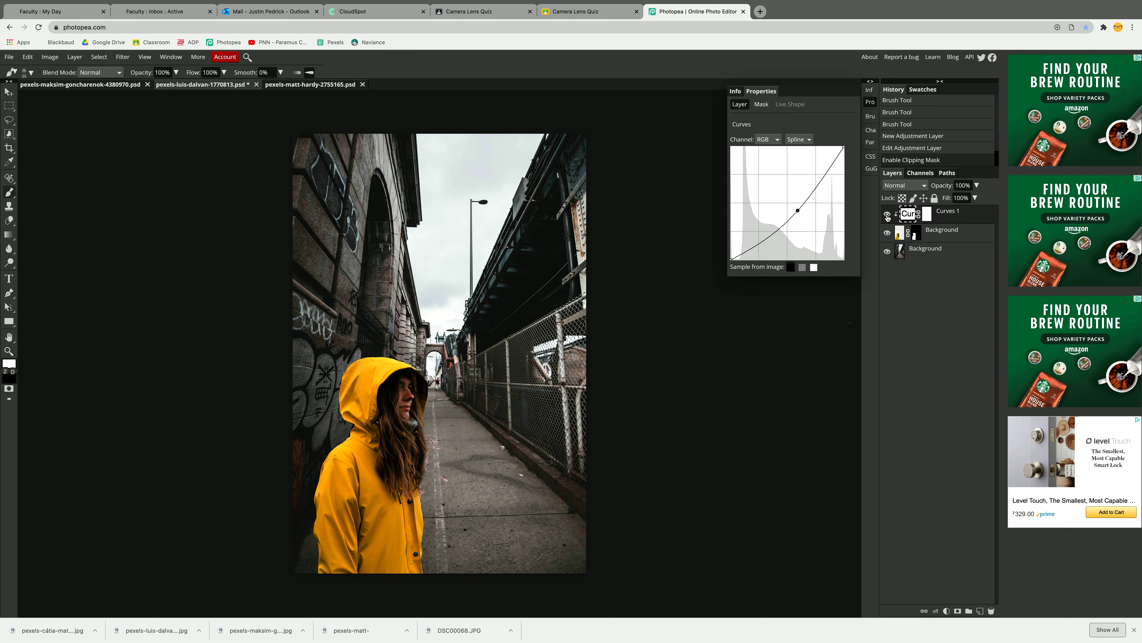
- Toggle the Curves layer's visibility repeatedly to compare the woman before and after the adjustment
{"action": "left_click", "coordinate": [887, 216]}
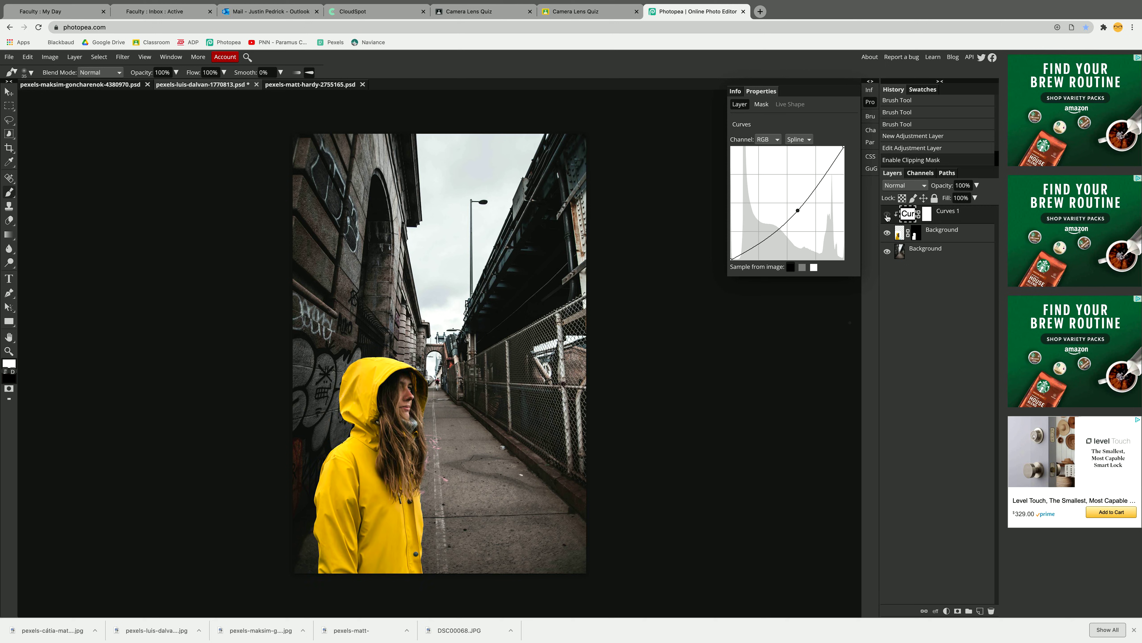
{"action": "left_click", "coordinate": [887, 216]}
{"action": "left_click", "coordinate": [887, 217]}
{"action": "left_click", "coordinate": [887, 216]}
{"action": "left_click", "coordinate": [887, 216]}
{"action": "left_click", "coordinate": [887, 216]}
{"action": "left_click", "coordinate": [887, 216]}
{"action": "left_click", "coordinate": [887, 216]}
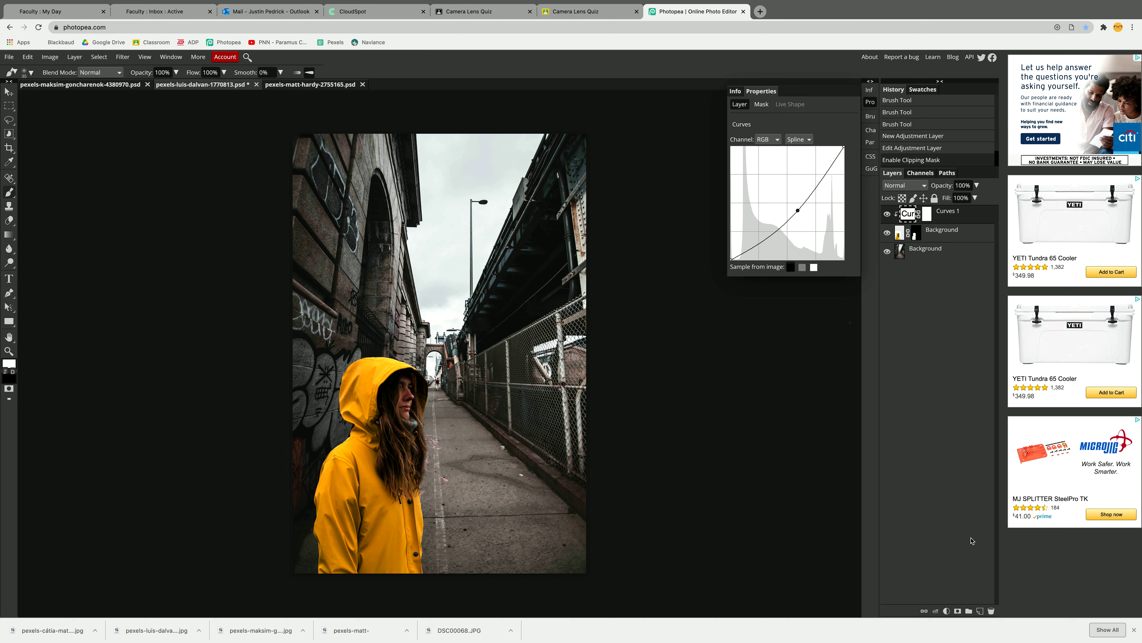
- Add a Color Fill layer above the Curves layer using the dark teal color 42575b
{"action": "left_click", "coordinate": [947, 611]}
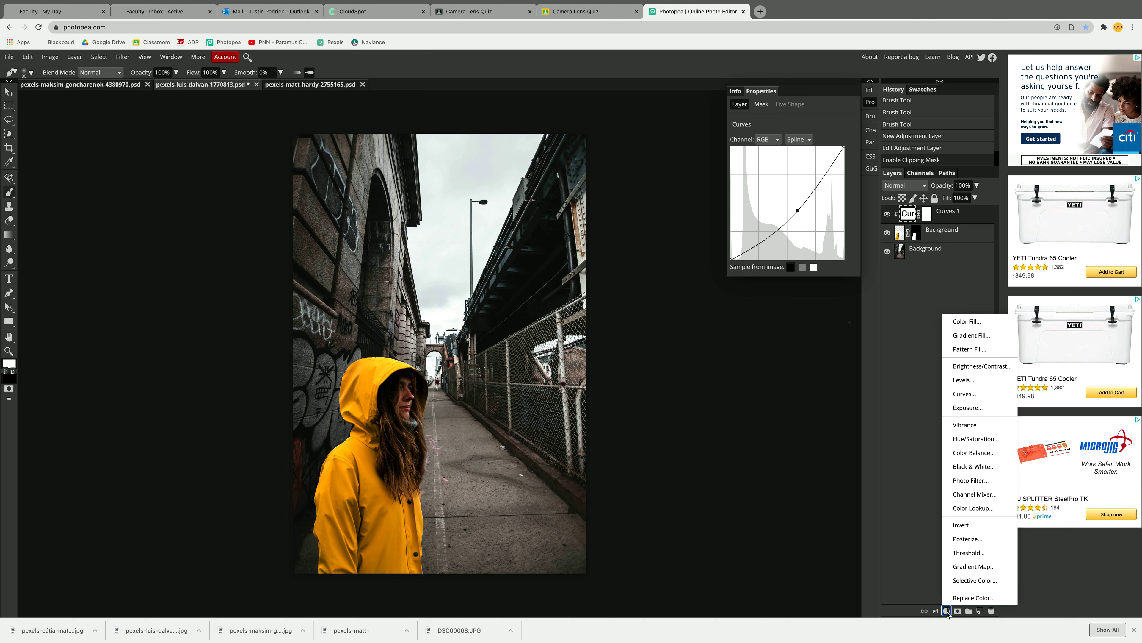
{"action": "left_click", "coordinate": [962, 322]}
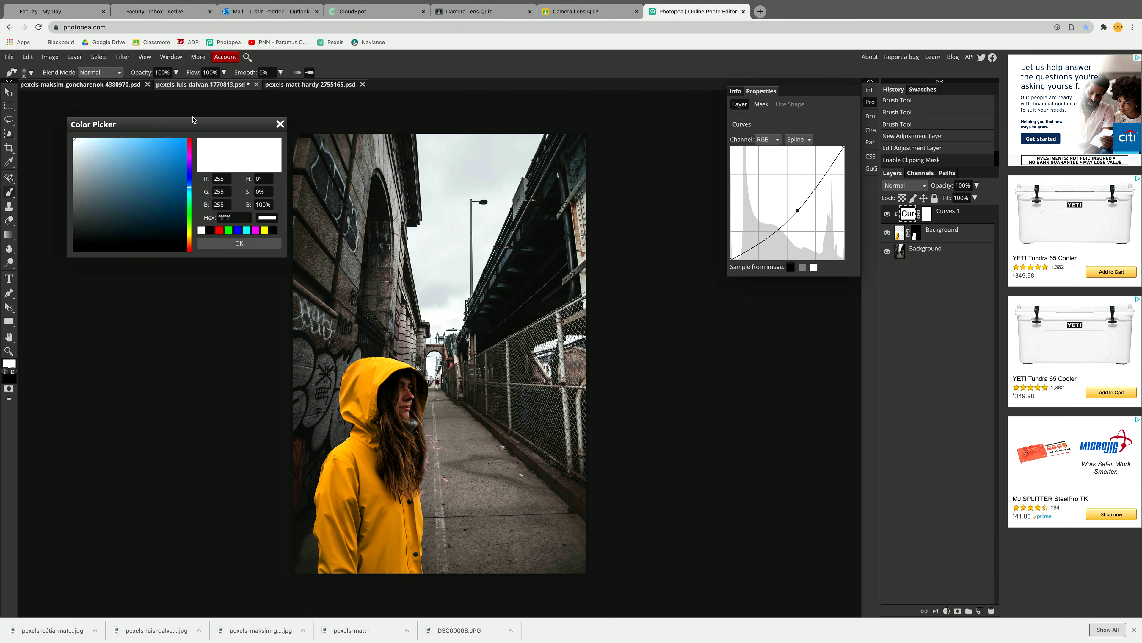
{"action": "left_click_drag", "start_coordinate": [193, 119], "coordinate": [256, 110]}
{"action": "mouse_move", "coordinate": [252, 183]}
{"action": "left_mouse_down"}
{"action": "mouse_move", "coordinate": [166, 194]}
{"action": "mouse_move", "coordinate": [176, 184]}
{"action": "mouse_move", "coordinate": [156, 198]}
{"action": "mouse_move", "coordinate": [166, 204]}
{"action": "left_mouse_up"}
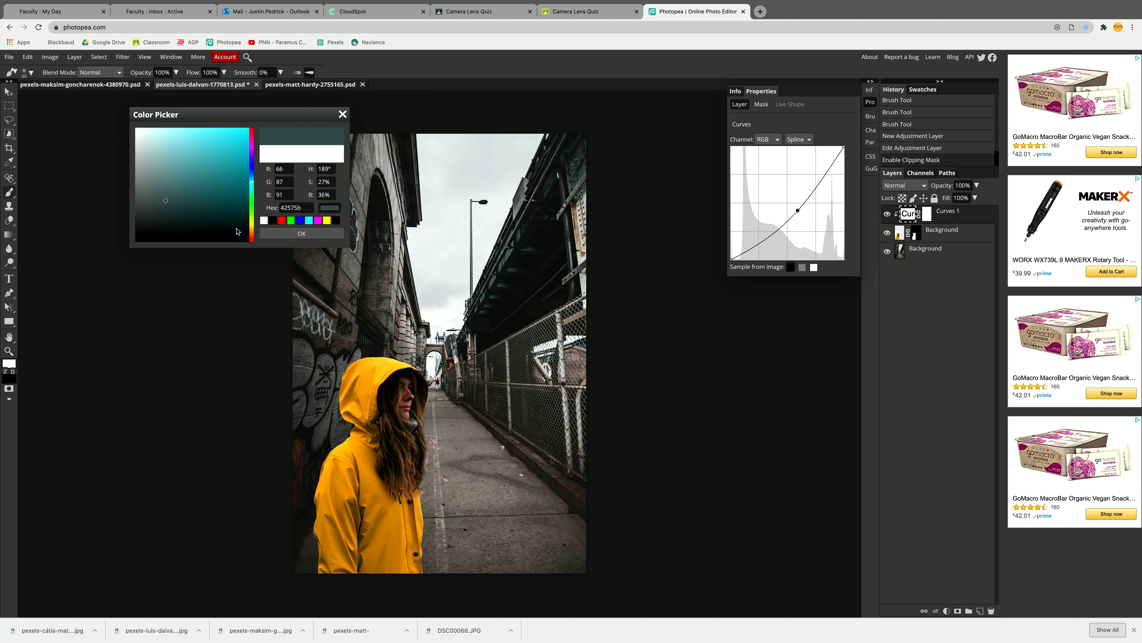
{"action": "left_click", "coordinate": [311, 235]}
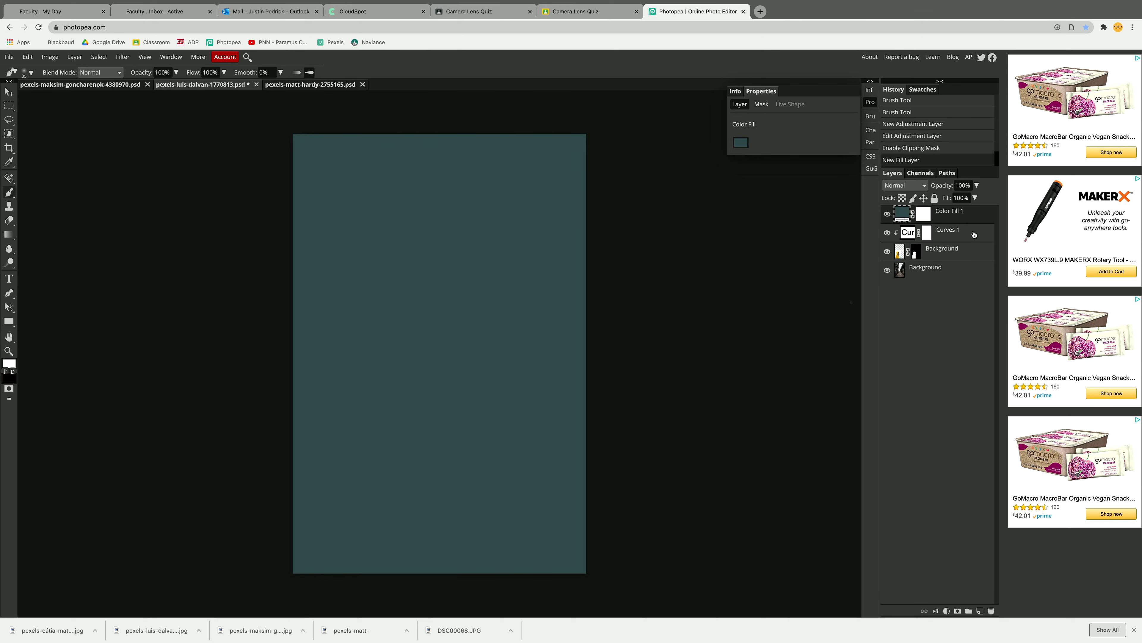
- Try the Overlay blend mode on the Color Fill layer, and settle on Soft Light
{"action": "left_click", "coordinate": [904, 185]}
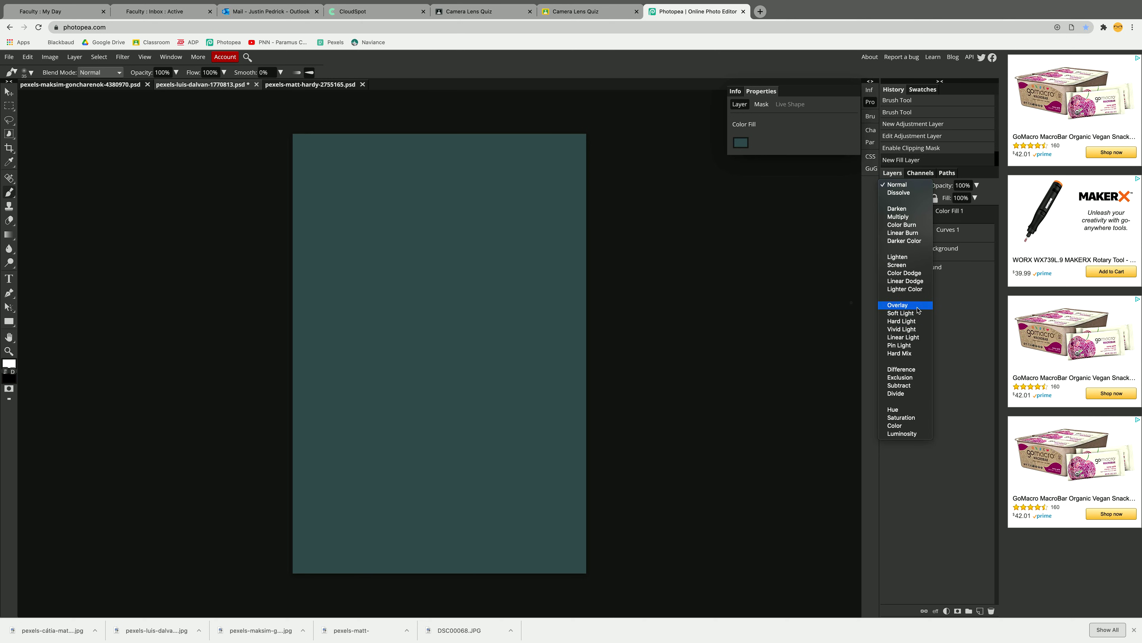
{"action": "left_click", "coordinate": [900, 305]}
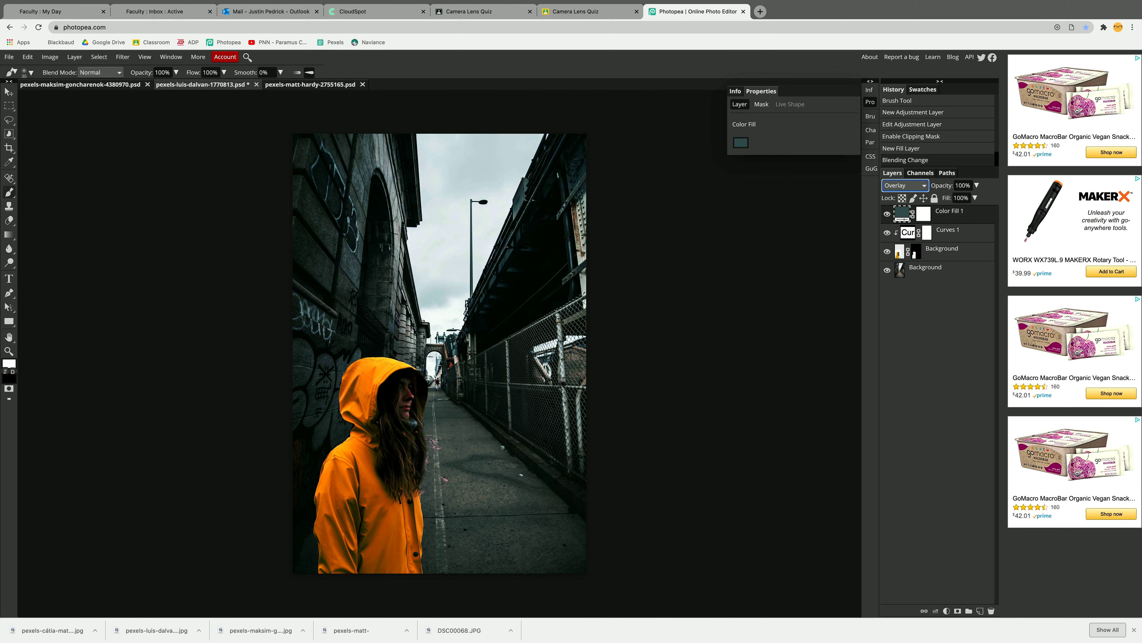
{"action": "left_click", "coordinate": [925, 186]}
{"action": "left_click", "coordinate": [922, 193]}
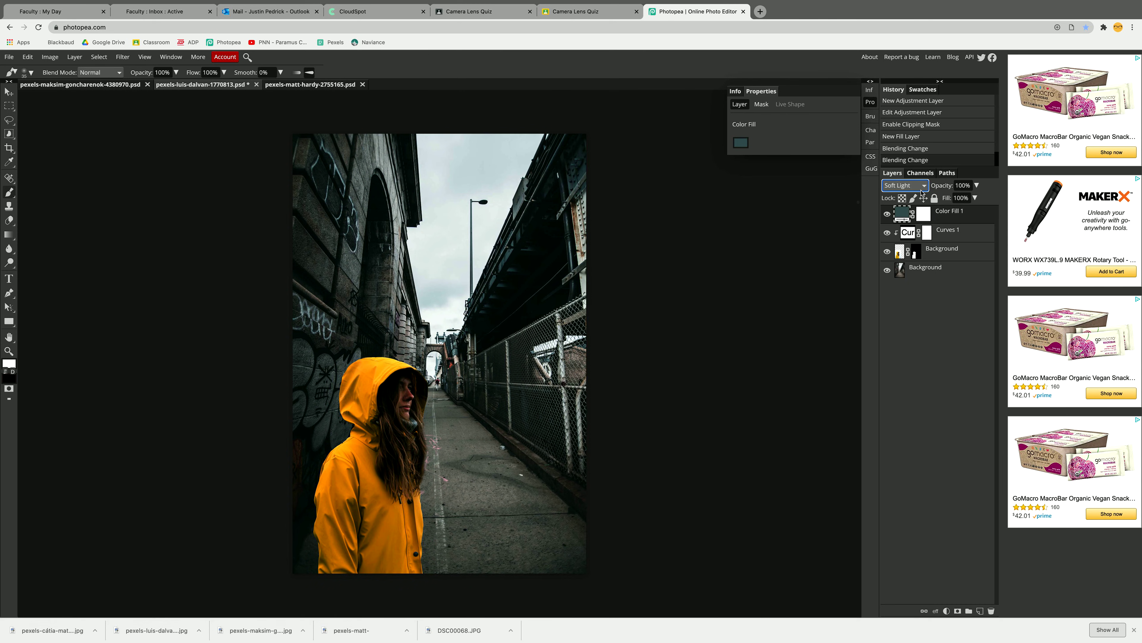
- Toggle the Color Fill layer's visibility repeatedly to compare the whole composite with and without the teal tint
{"action": "left_click", "coordinate": [886, 214]}
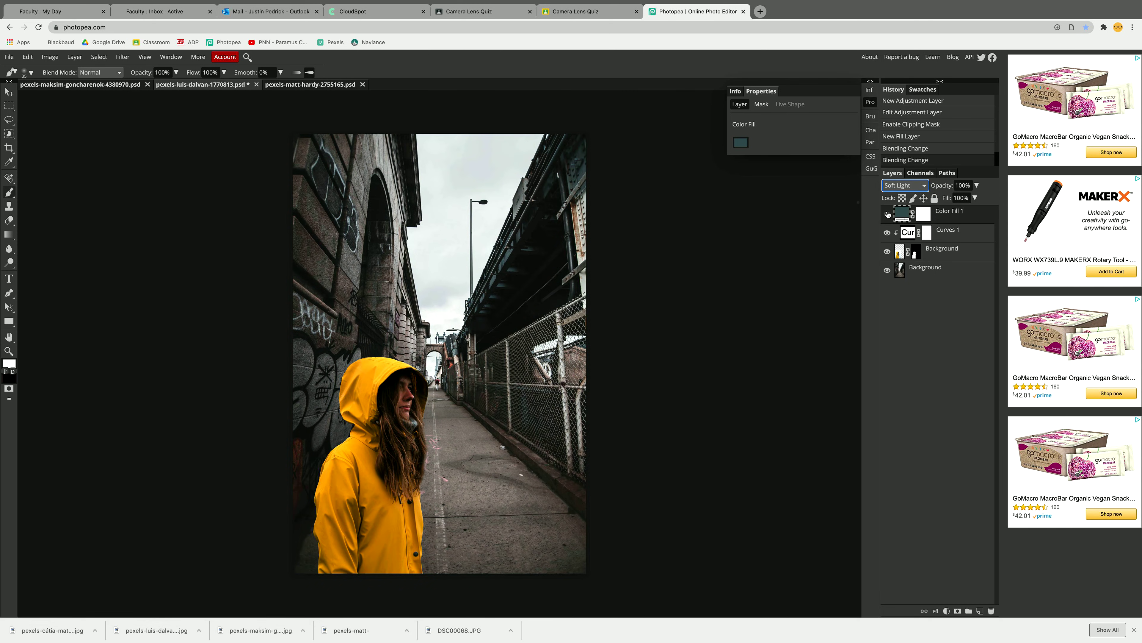
{"action": "left_click", "coordinate": [887, 214]}
{"action": "left_click", "coordinate": [887, 214]}
{"action": "left_click", "coordinate": [887, 214]}
{"action": "left_click", "coordinate": [886, 214]}
{"action": "left_click", "coordinate": [887, 214]}
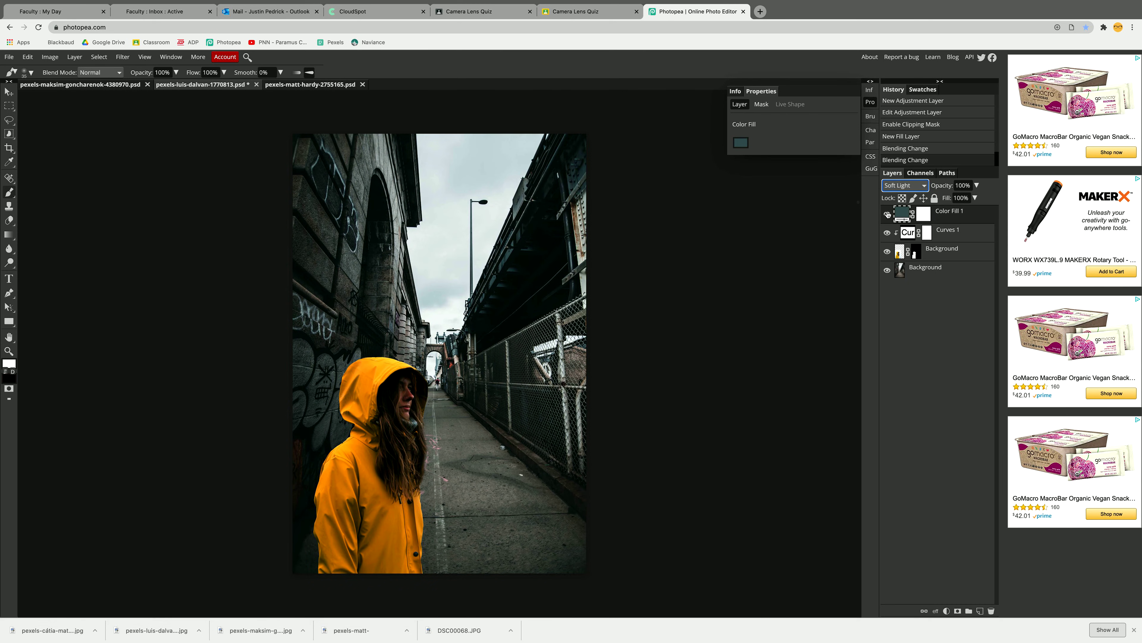
{"action": "left_click", "coordinate": [887, 214]}
{"action": "left_click", "coordinate": [887, 215]}
{"action": "left_click", "coordinate": [887, 214]}
{"action": "left_click", "coordinate": [887, 214]}
{"action": "left_click", "coordinate": [887, 215]}
{"action": "left_click", "coordinate": [887, 214]}
{"action": "left_click", "coordinate": [887, 214]}
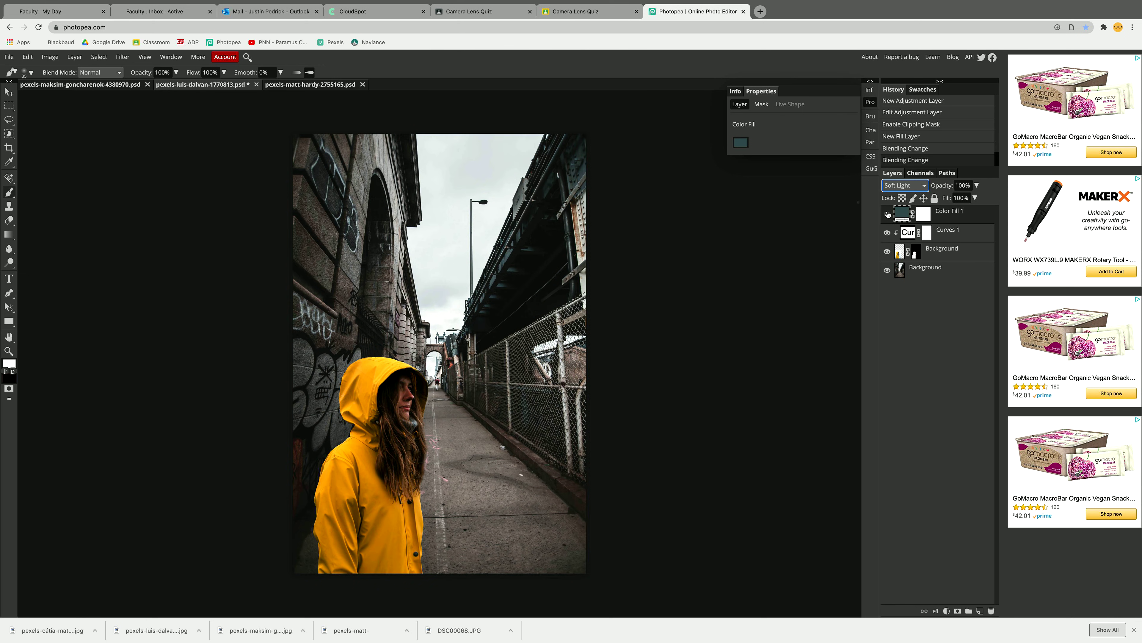
{"action": "left_click", "coordinate": [887, 214]}
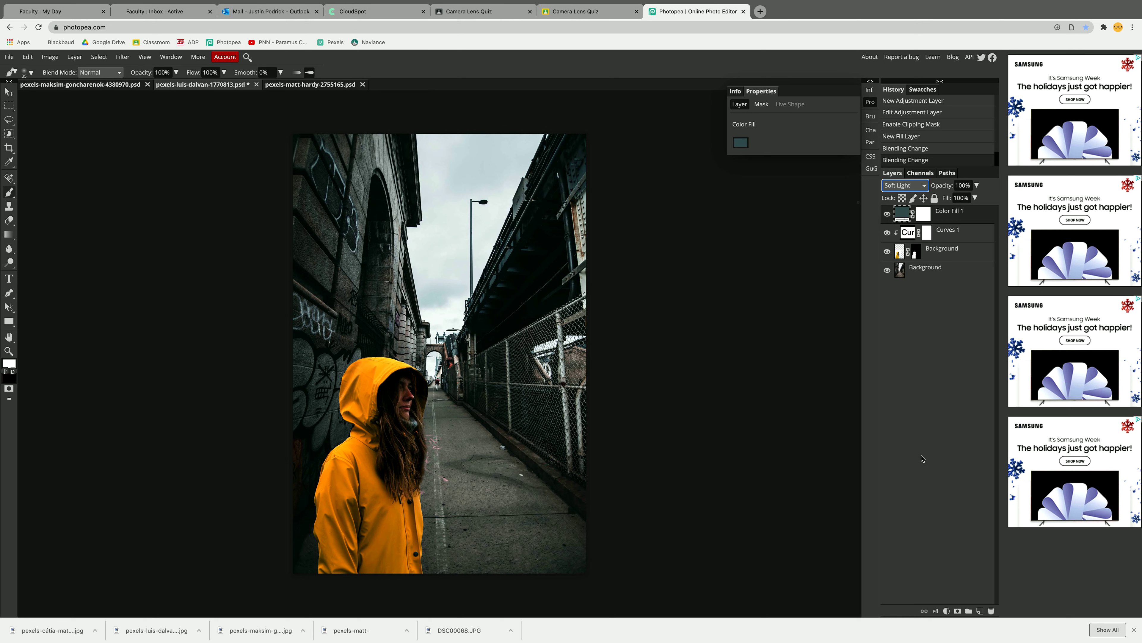
{"action": "left_click", "coordinate": [922, 456]}
- Add a Hue/Saturation adjustment directly above the woman's layer, set saturation to -22 and clip it to her layer
{"action": "left_click", "coordinate": [940, 251]}
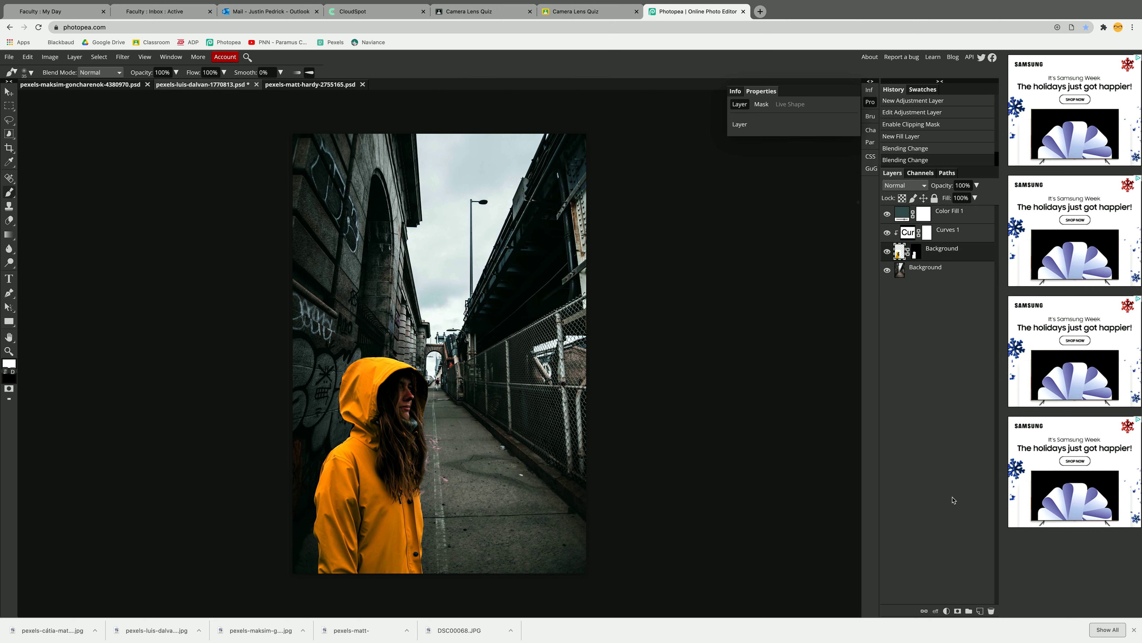
{"action": "left_click", "coordinate": [948, 611]}
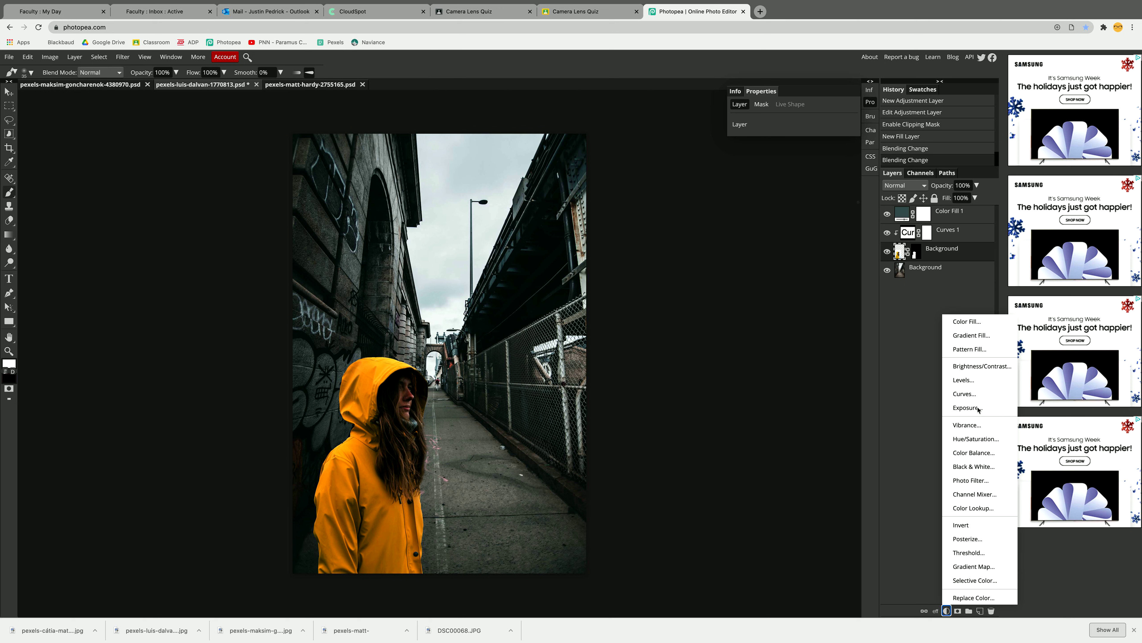
{"action": "left_click", "coordinate": [978, 439]}
{"action": "mouse_move", "coordinate": [791, 189]}
{"action": "left_mouse_down"}
{"action": "mouse_move", "coordinate": [777, 189]}
{"action": "mouse_move", "coordinate": [855, 189]}
{"action": "mouse_move", "coordinate": [758, 189]}
{"action": "mouse_move", "coordinate": [780, 191]}
{"action": "left_mouse_up"}
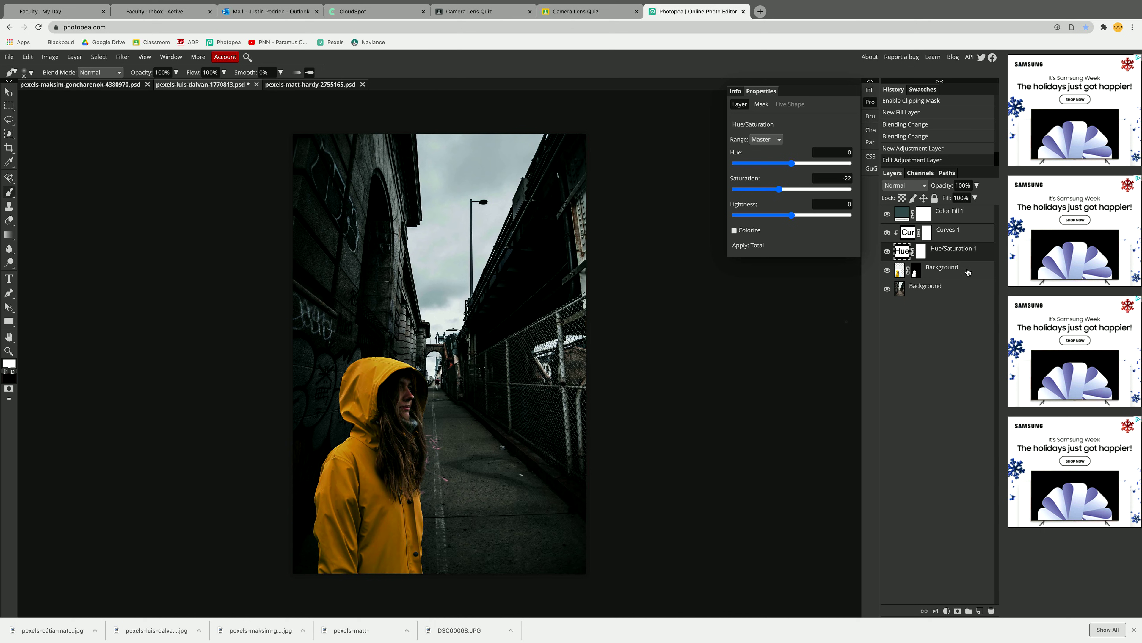
{"action": "right_click", "coordinate": [949, 254]}
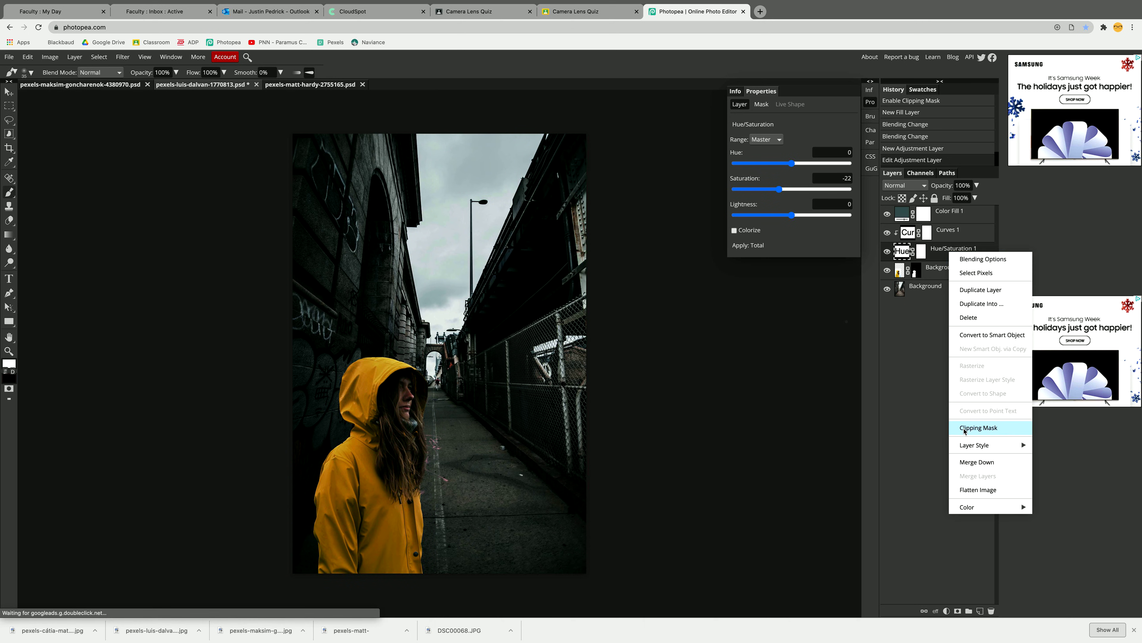
{"action": "left_click", "coordinate": [973, 427]}
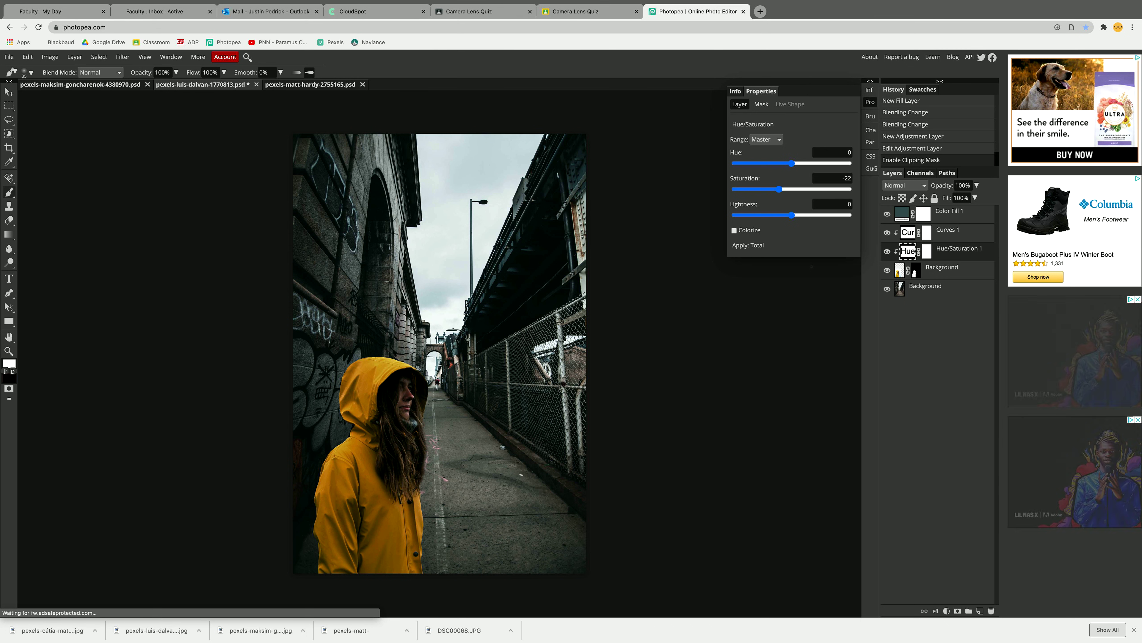
- Toggle the Hue/Saturation layer's visibility repeatedly to compare the raincoat before and after the desaturation
{"action": "left_click", "coordinate": [888, 252]}
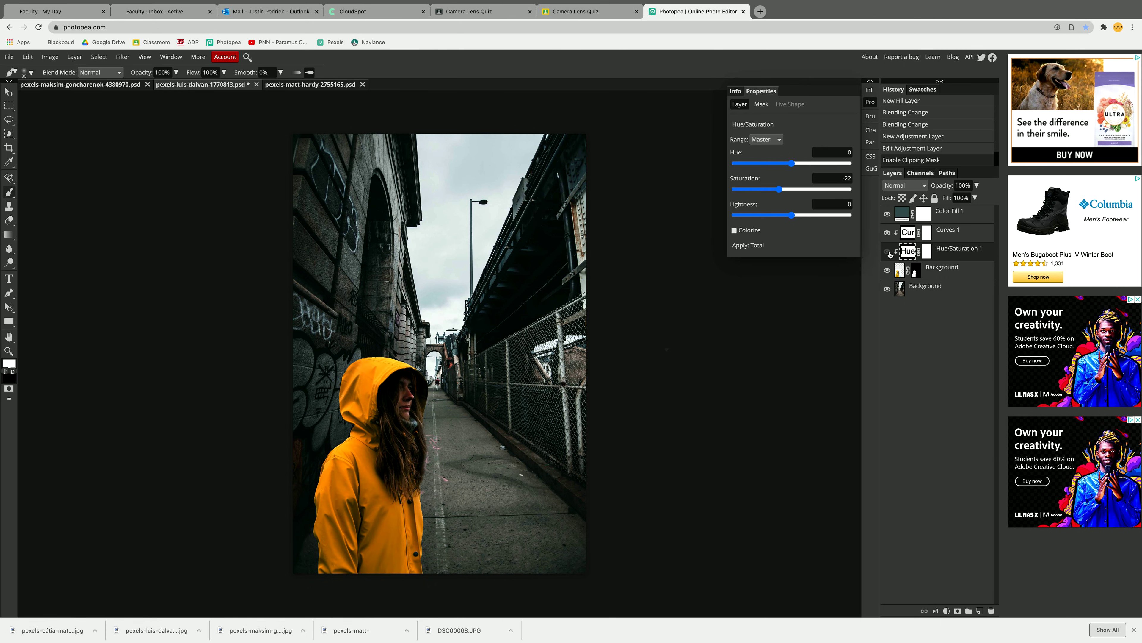
{"action": "left_click", "coordinate": [888, 252]}
{"action": "left_click", "coordinate": [889, 253]}
{"action": "left_click", "coordinate": [888, 252]}
{"action": "left_click", "coordinate": [888, 252]}
{"action": "left_click", "coordinate": [888, 252]}
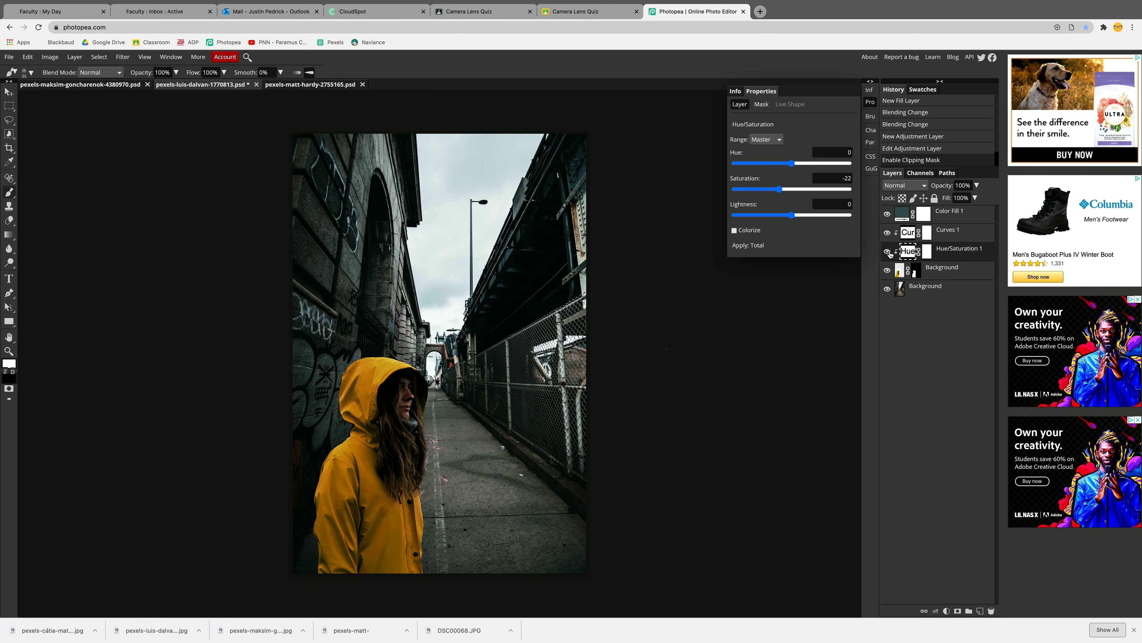
{"action": "left_click", "coordinate": [888, 252]}
{"action": "left_click", "coordinate": [889, 253]}
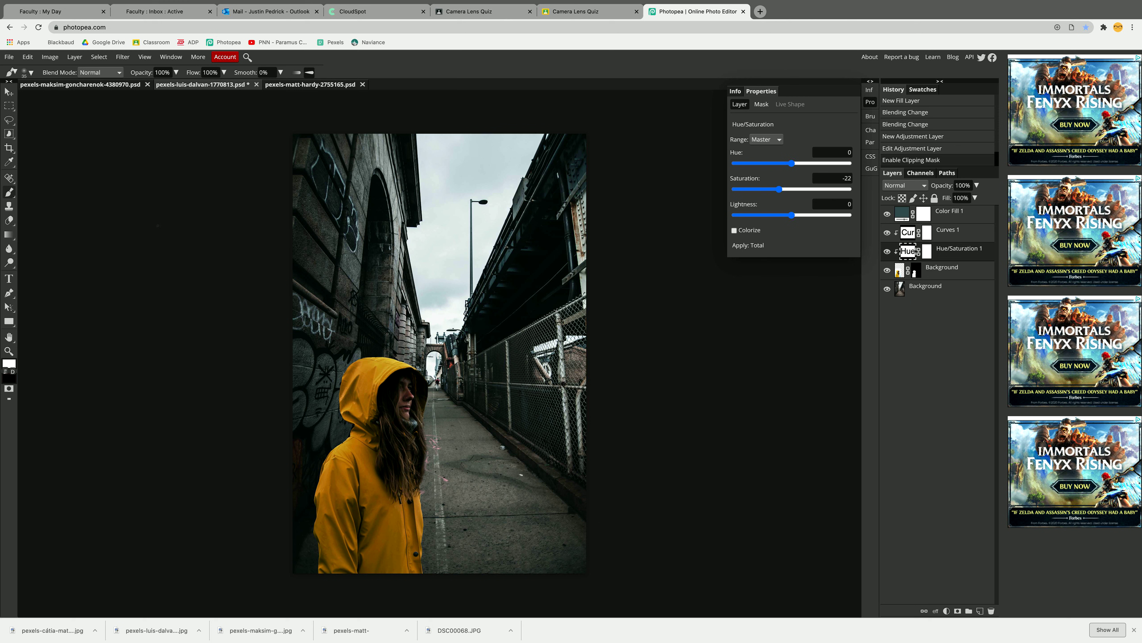
{"action": "left_click", "coordinate": [28, 20]}
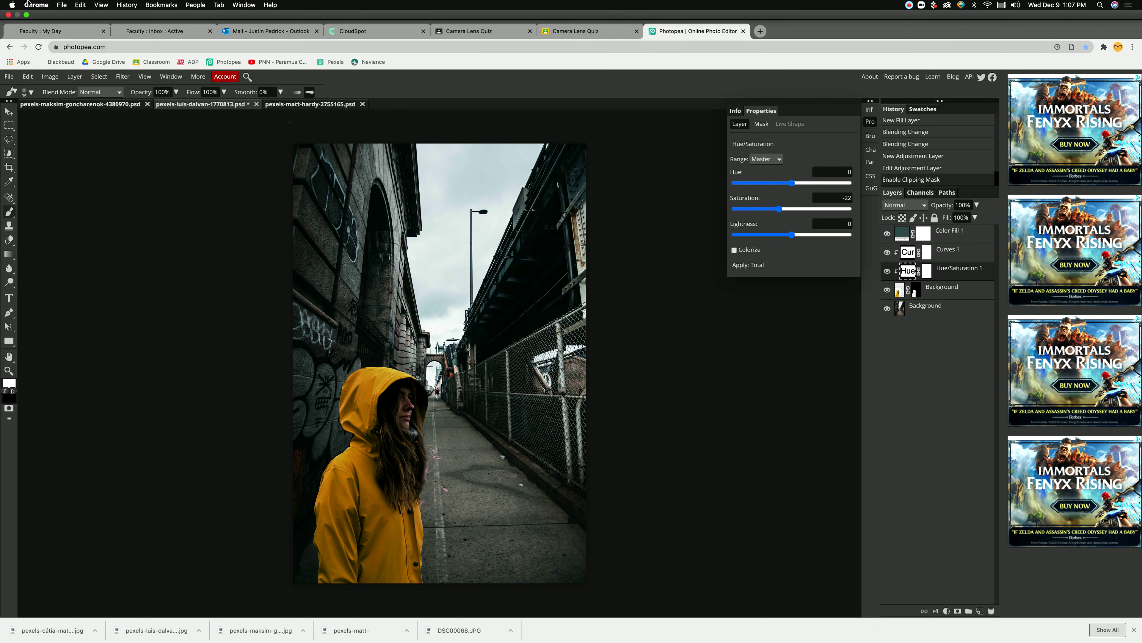